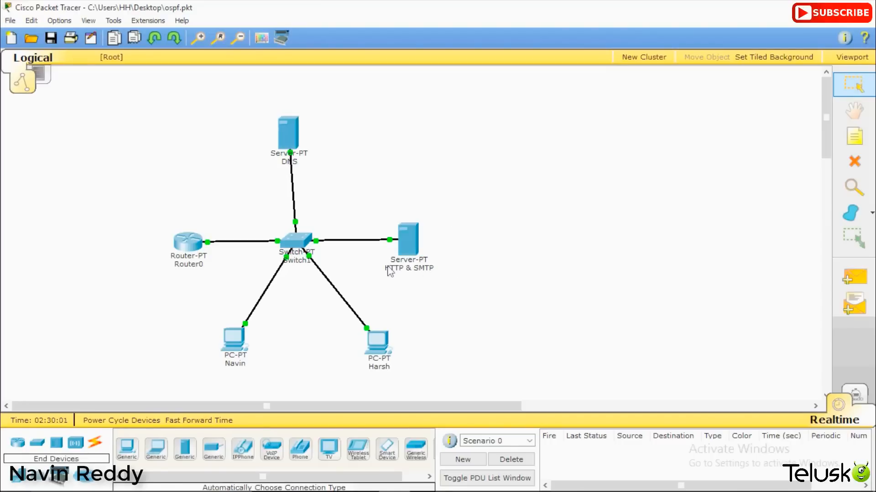
# Step: Place a Generic Switch-PT (Switch2) on the left of the canvas and open its window
pyautogui.moveTo(390, 272)
pyautogui.click(17, 442)
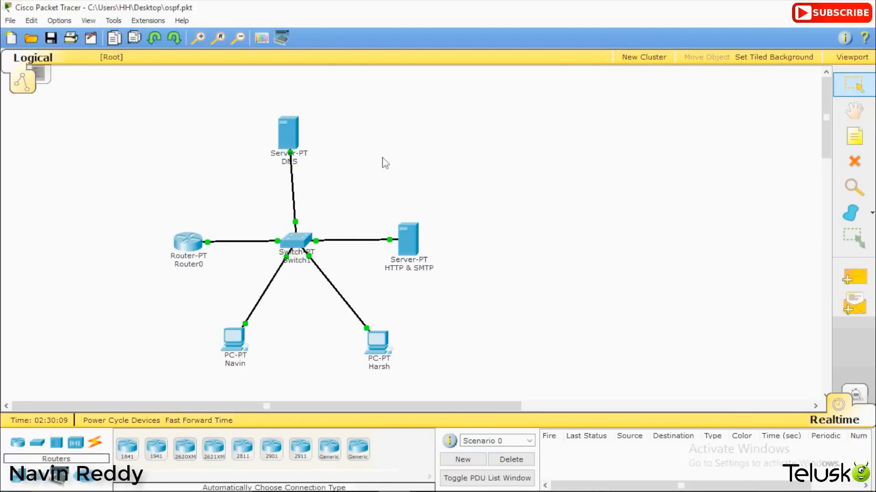
pyautogui.click(36, 445)
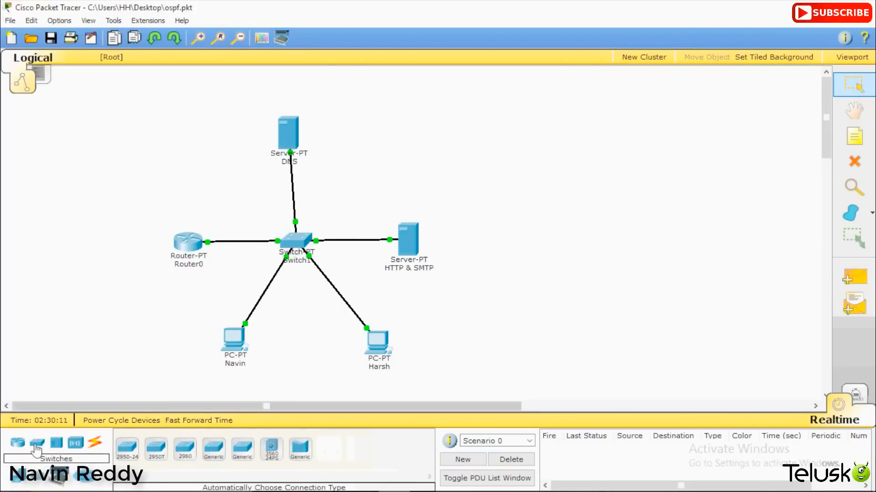
pyautogui.click(214, 446)
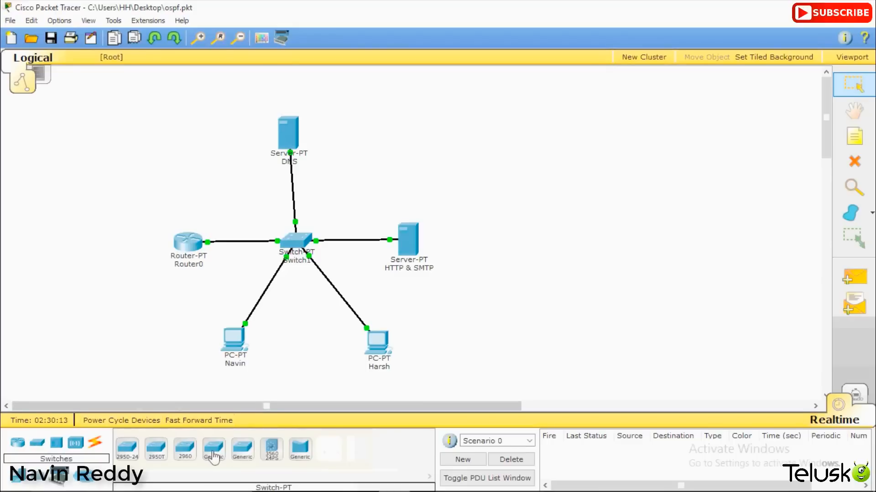
pyautogui.click(51, 299)
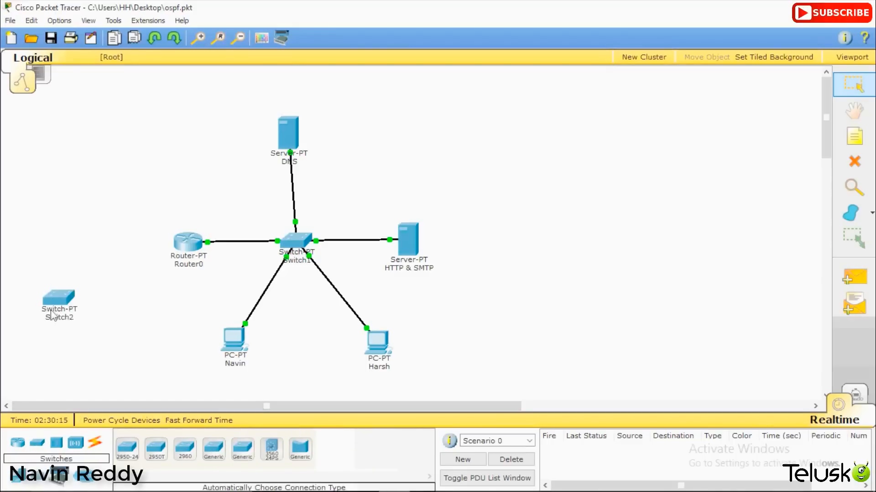
pyautogui.click(58, 299)
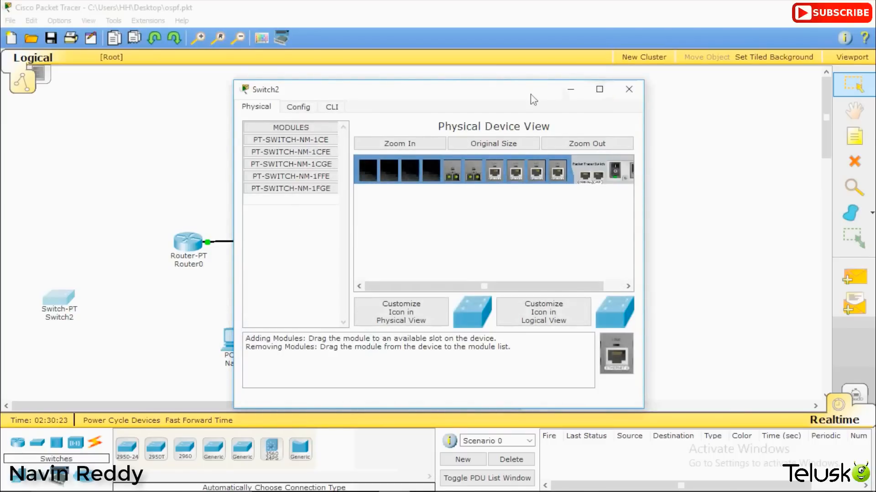
# Step: Fit PT-SWITCH-NM-1CE modules into Switch2's empty slots with power cycled, then close its window
pyautogui.moveTo(530, 94); pyautogui.dragTo(759, 152)
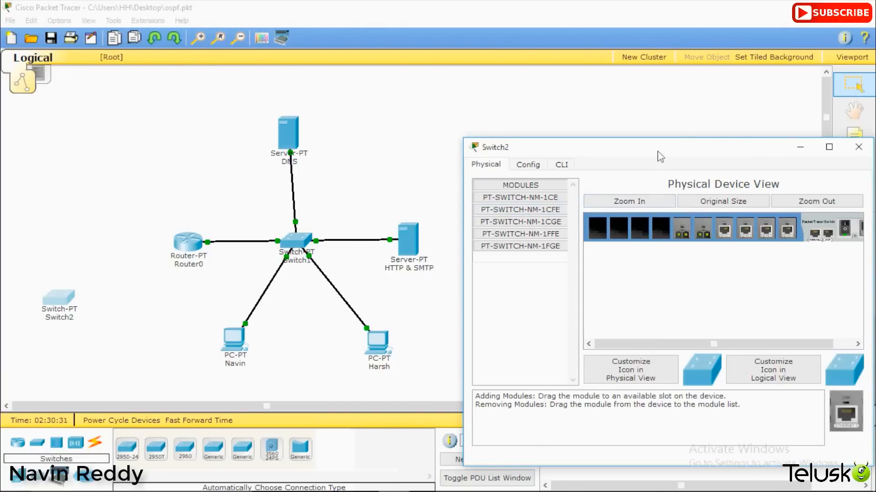
pyautogui.moveTo(657, 151); pyautogui.dragTo(494, 103)
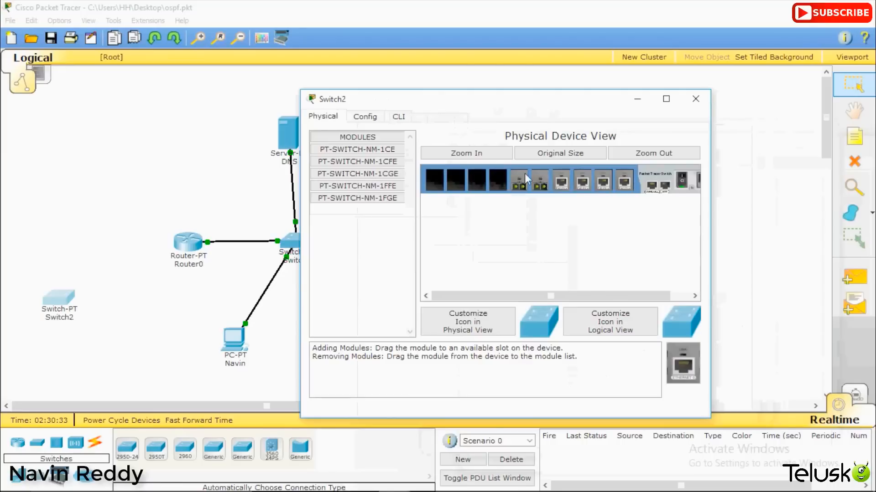
pyautogui.click(680, 180)
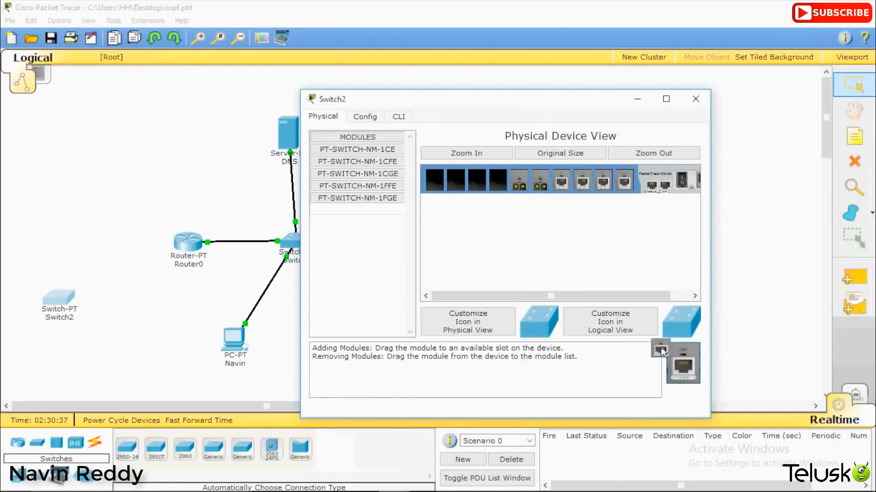
pyautogui.moveTo(662, 351); pyautogui.dragTo(499, 183)
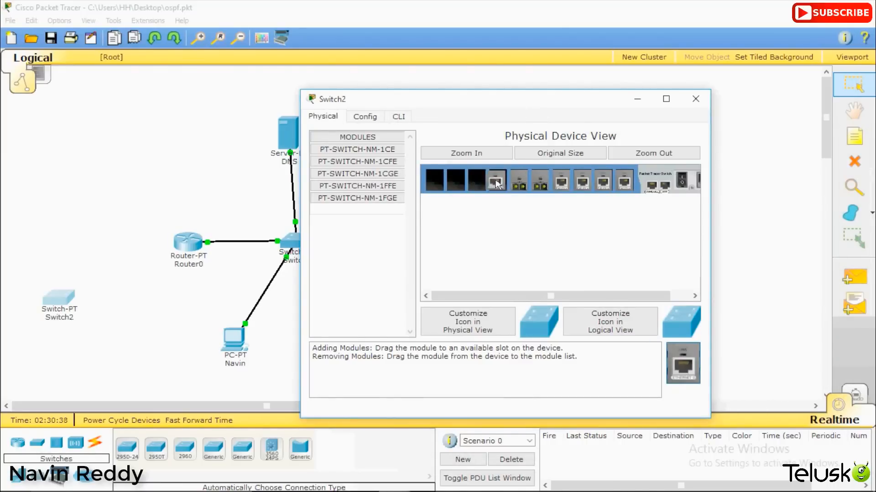
pyautogui.click(682, 181)
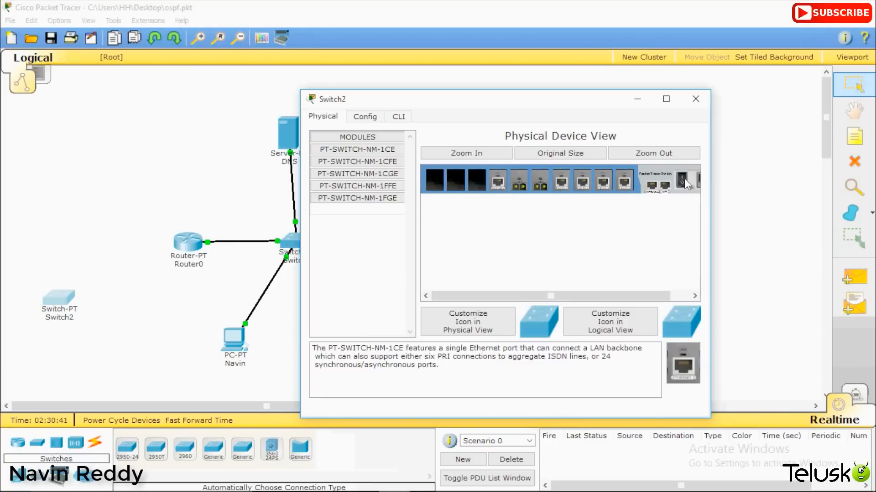
pyautogui.moveTo(684, 370); pyautogui.dragTo(478, 182)
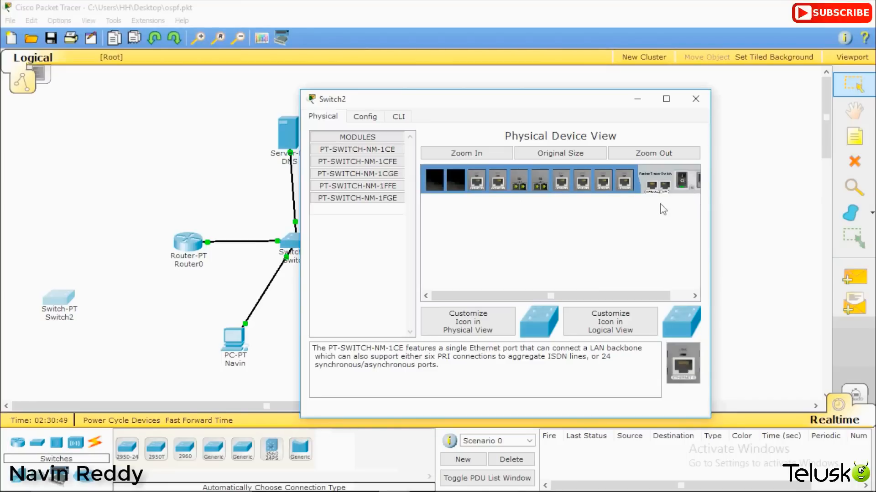
pyautogui.click(695, 99)
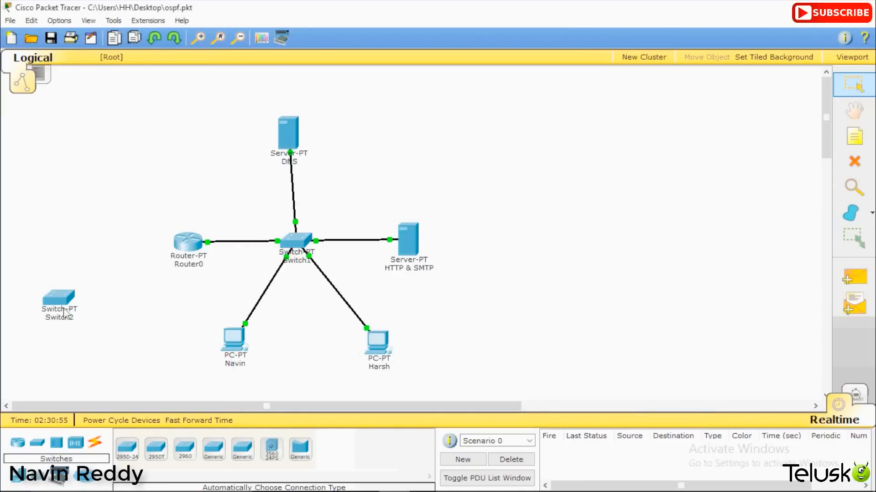
# Step: Delete Switch2 from the canvas with the Delete tool
pyautogui.click(857, 167)
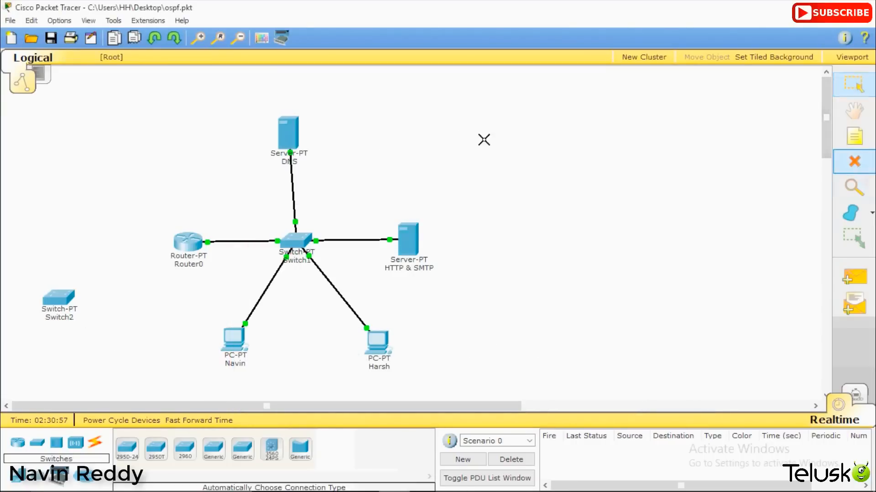
pyautogui.click(52, 305)
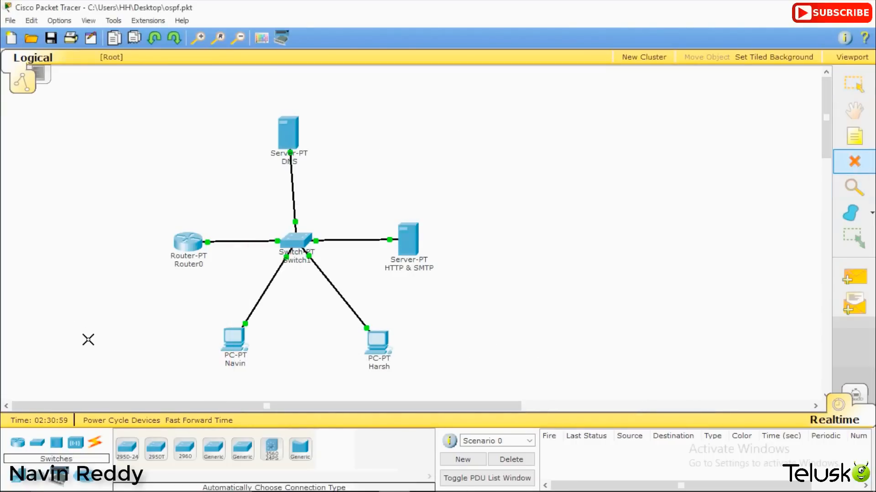
pyautogui.press('Escape')
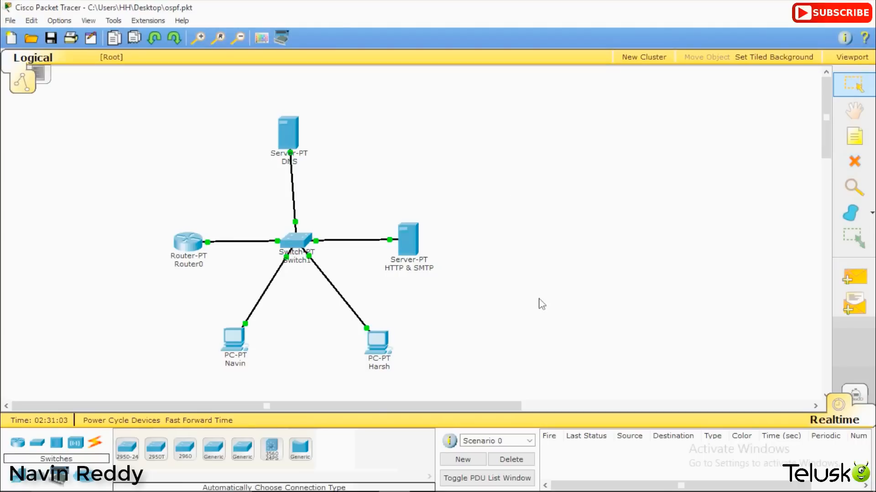
# Step: Send a Simple PDU from the lower-left PC to the HTTP & SMTP server, then delete the failed scenario
pyautogui.click(853, 277)
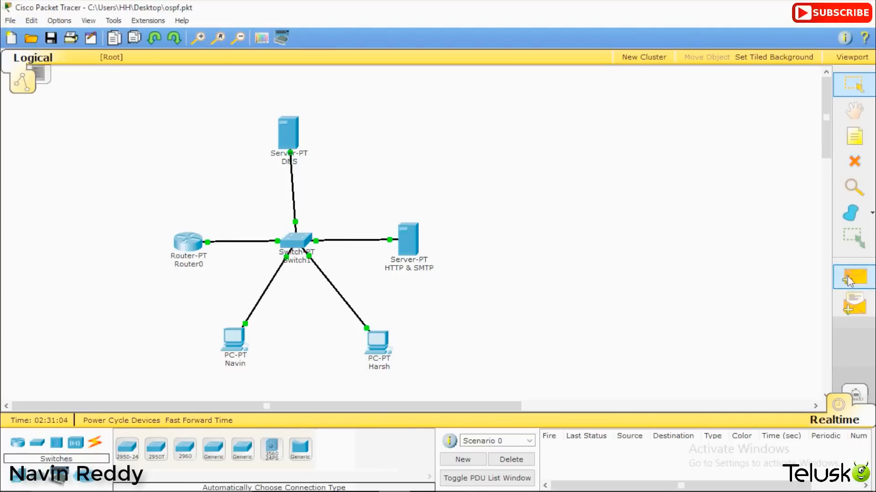
pyautogui.click(240, 343)
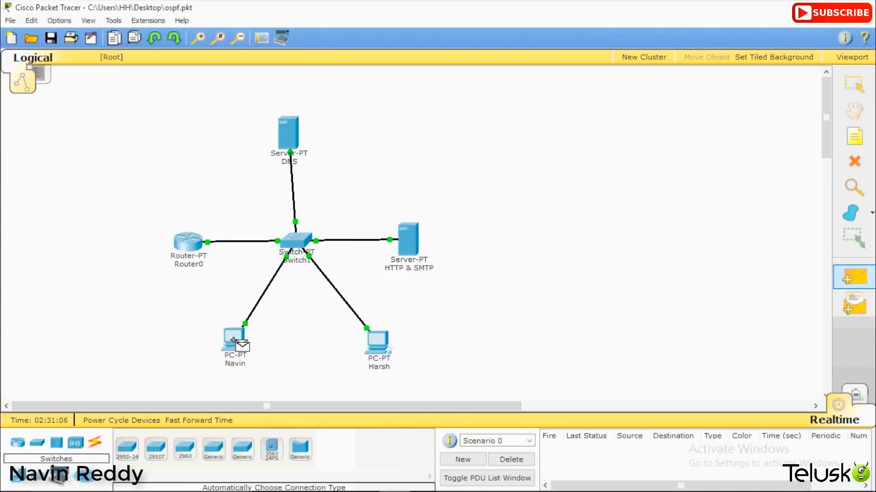
pyautogui.click(413, 249)
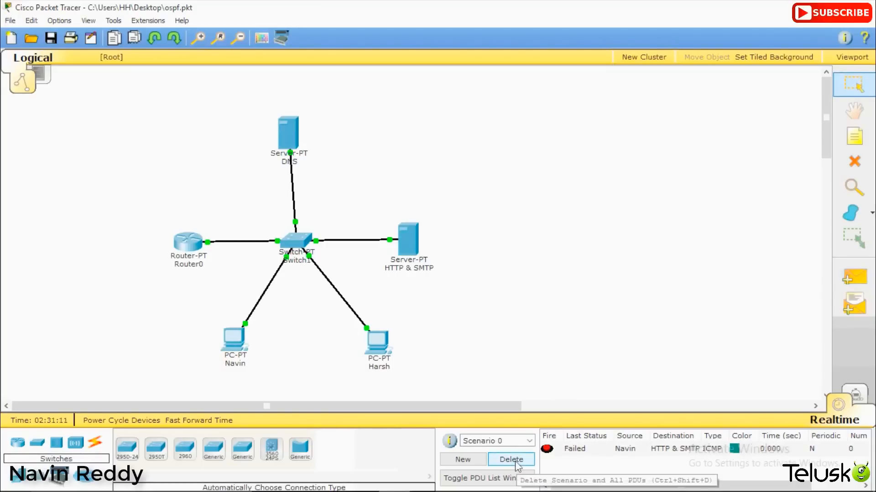
pyautogui.click(512, 460)
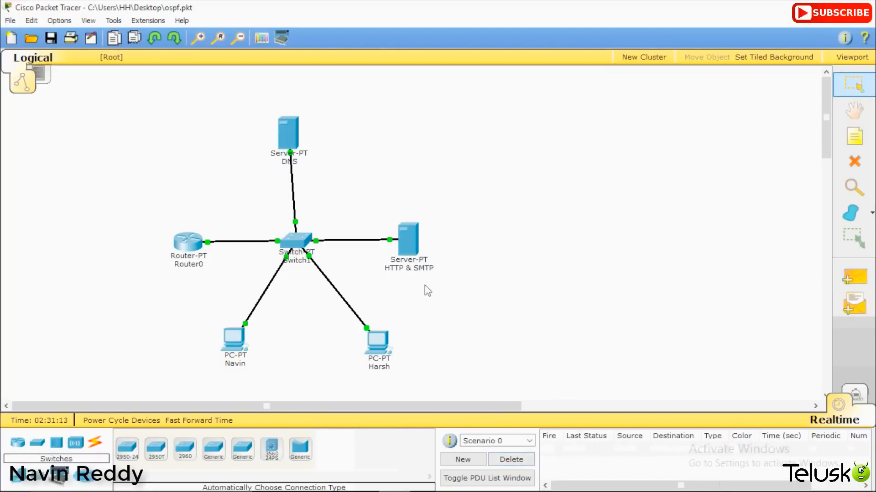
pyautogui.click(295, 141)
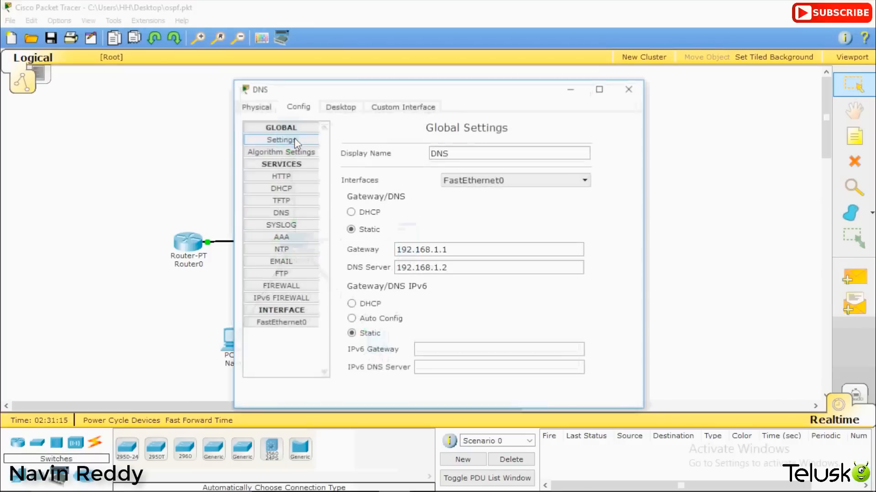
pyautogui.click(341, 108)
pyautogui.click(280, 170)
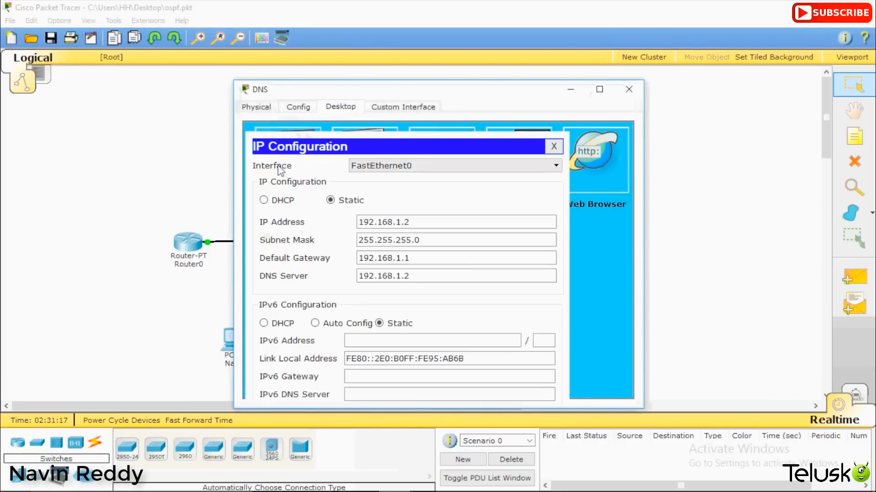
pyautogui.moveTo(450, 223); pyautogui.dragTo(314, 226)
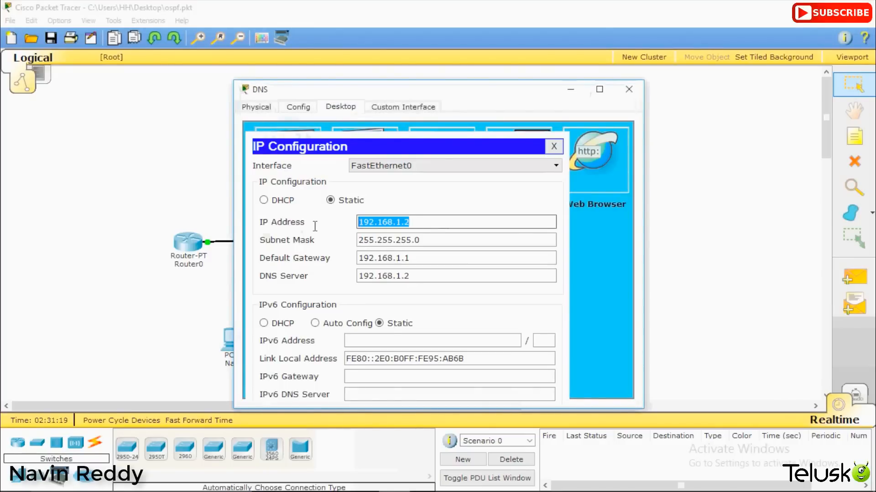
pyautogui.click(409, 223)
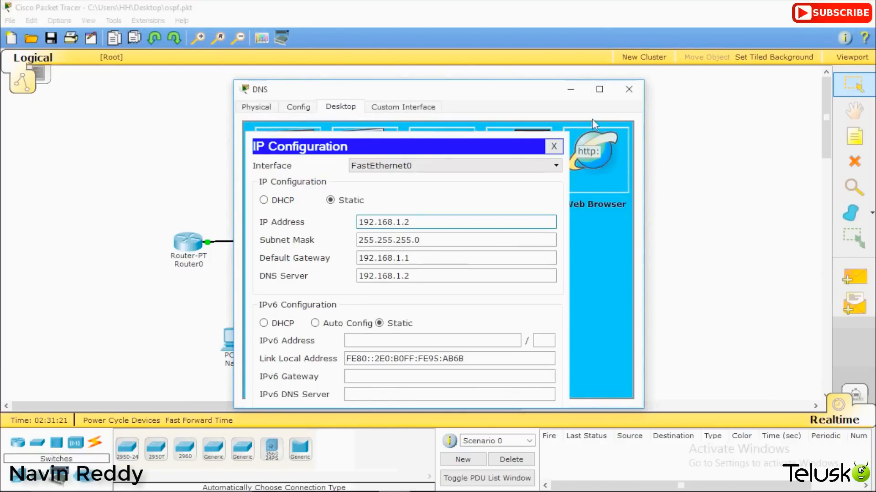
pyautogui.click(630, 91)
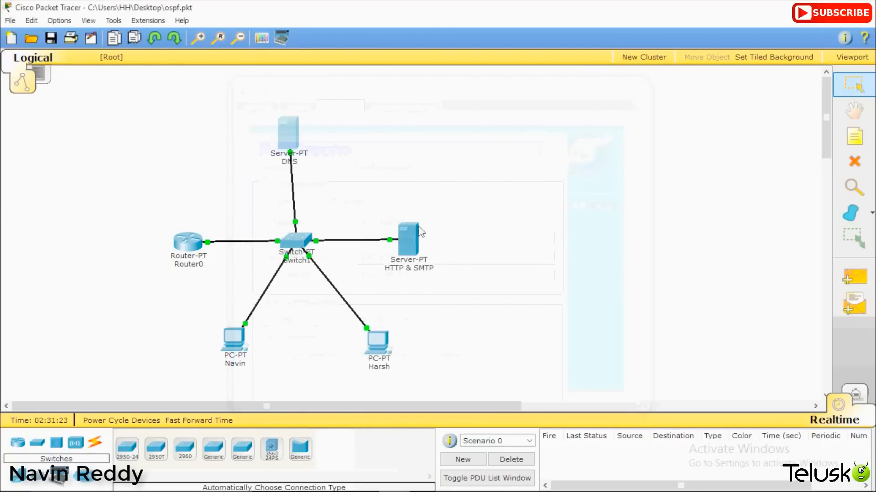
pyautogui.click(411, 231)
pyautogui.click(341, 109)
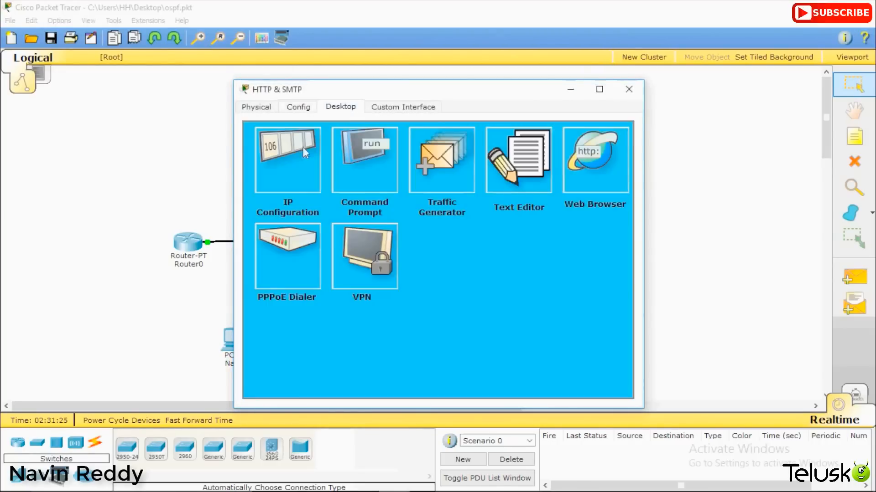
pyautogui.click(303, 146)
pyautogui.moveTo(442, 223); pyautogui.dragTo(393, 223)
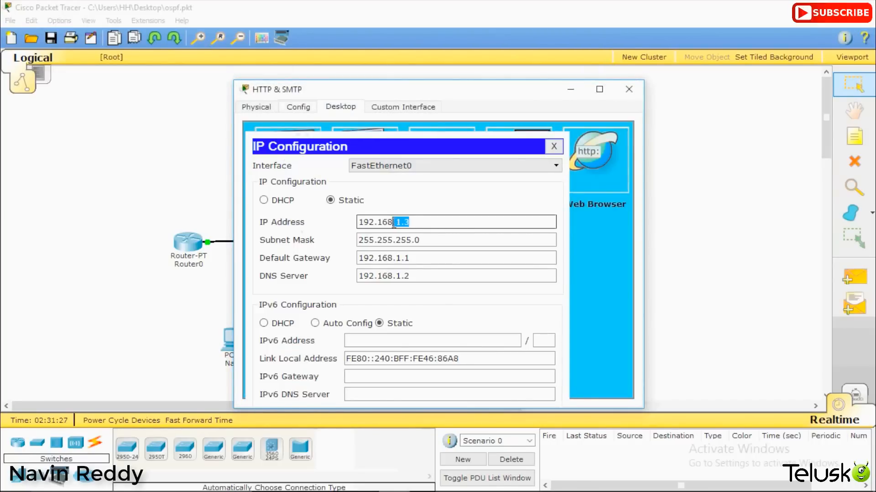
pyautogui.moveTo(410, 258); pyautogui.dragTo(363, 258)
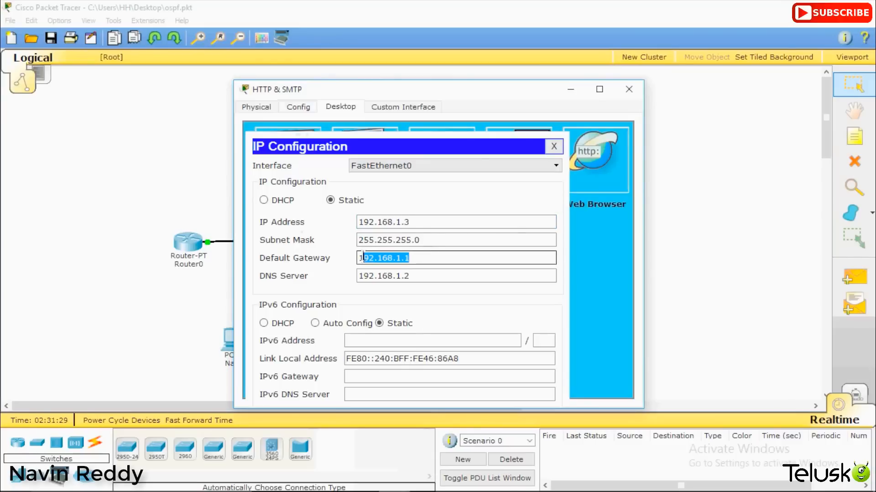
pyautogui.click(637, 89)
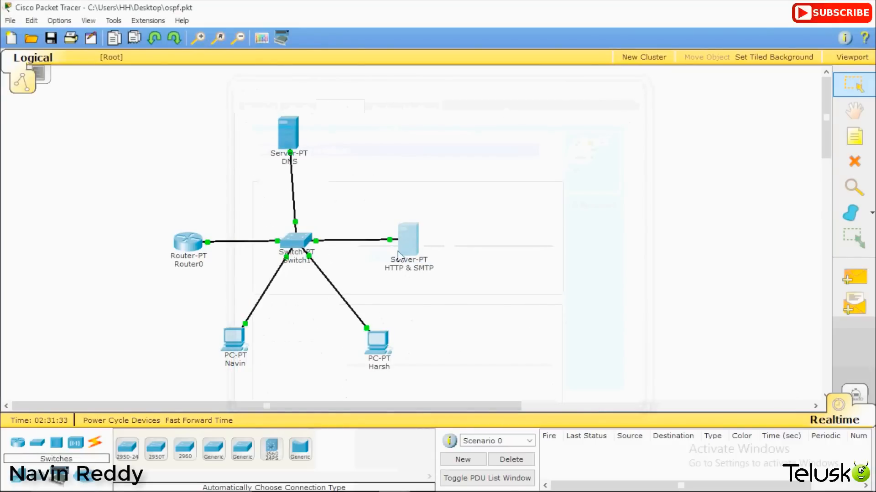
pyautogui.moveTo(398, 254)
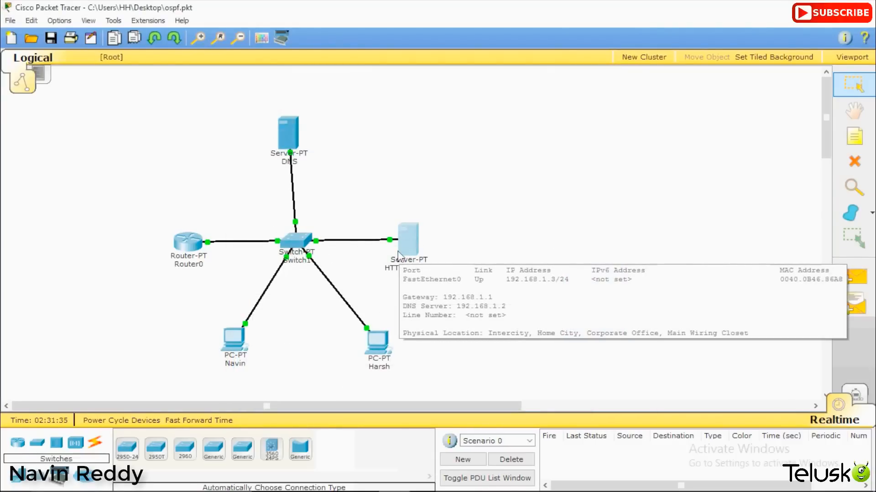
# Step: Give the lower-left PC static IP 192.168.1.4 with mask 255.255.255.0, gateway 192.168.1.1 and DNS 192.168.1.2
pyautogui.doubleClick(234, 339)
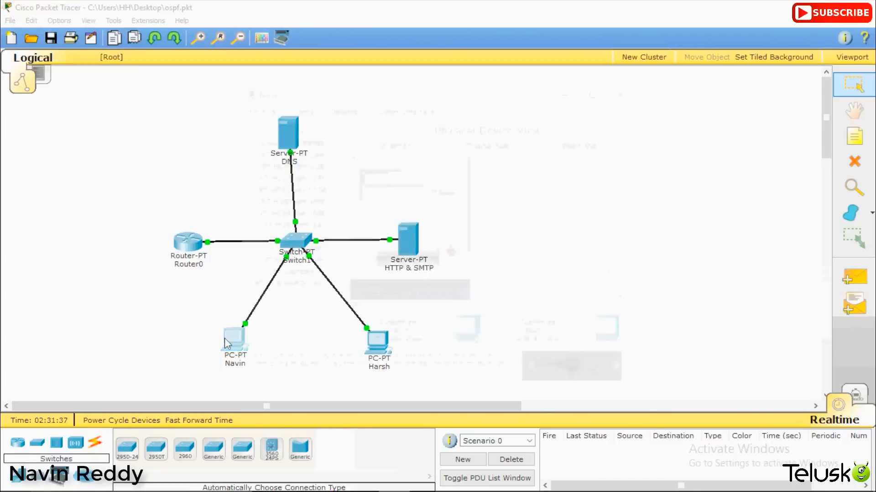
pyautogui.click(336, 108)
pyautogui.click(291, 165)
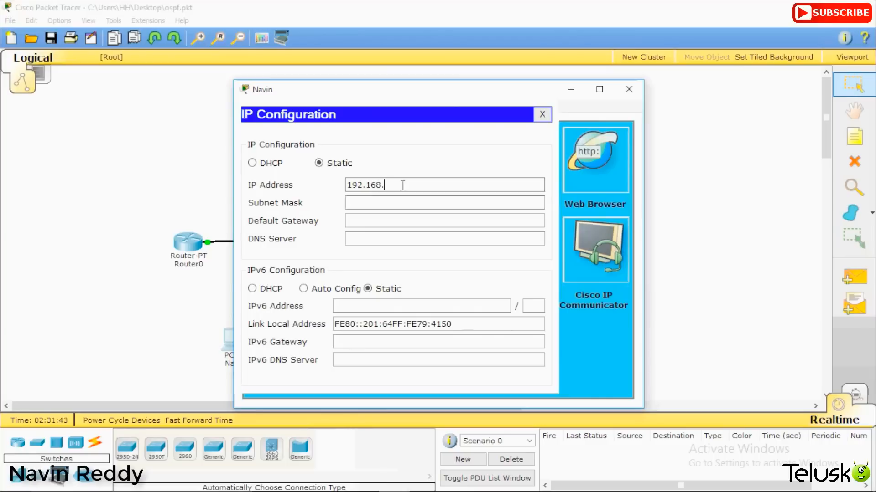
pyautogui.write('192.168.1.4')
pyautogui.press('Tab')
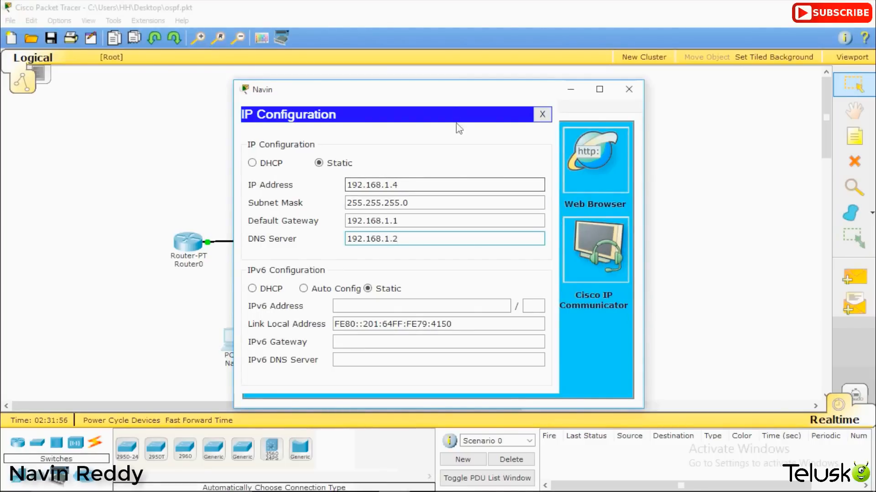
pyautogui.hotkey('shift', 'Left')
pyautogui.hotkey('shift', 'Left')
pyautogui.hotkey('shift', 'Left')
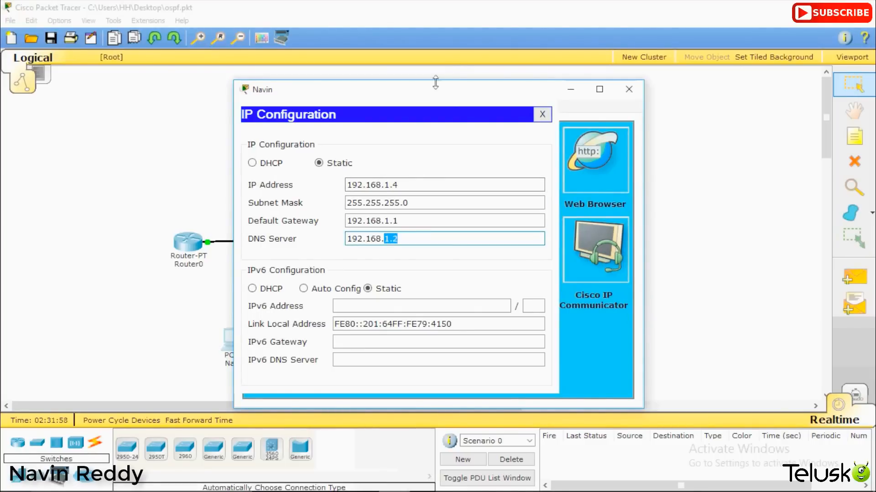
pyautogui.moveTo(431, 90); pyautogui.dragTo(643, 156)
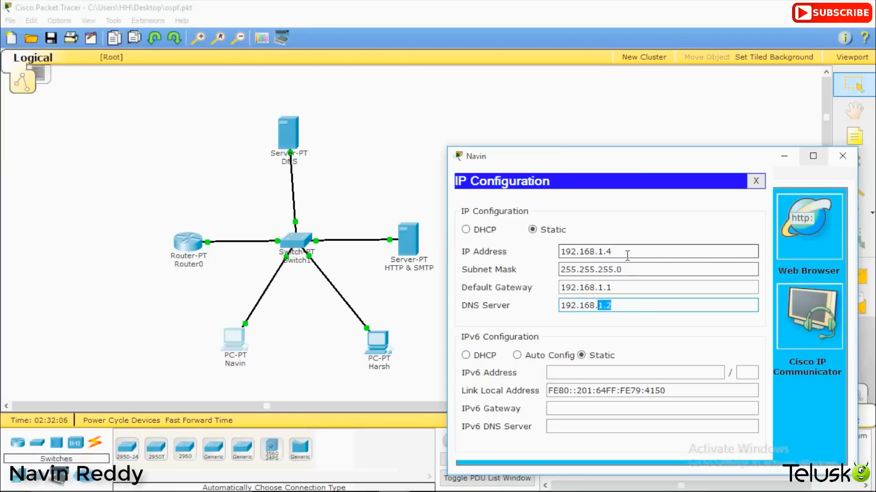
pyautogui.moveTo(626, 254); pyautogui.dragTo(590, 253)
pyautogui.click(843, 156)
# Step: Check the lower-right PC's IP settings, including DNS 192.168.1.2, and close its window
pyautogui.click(378, 342)
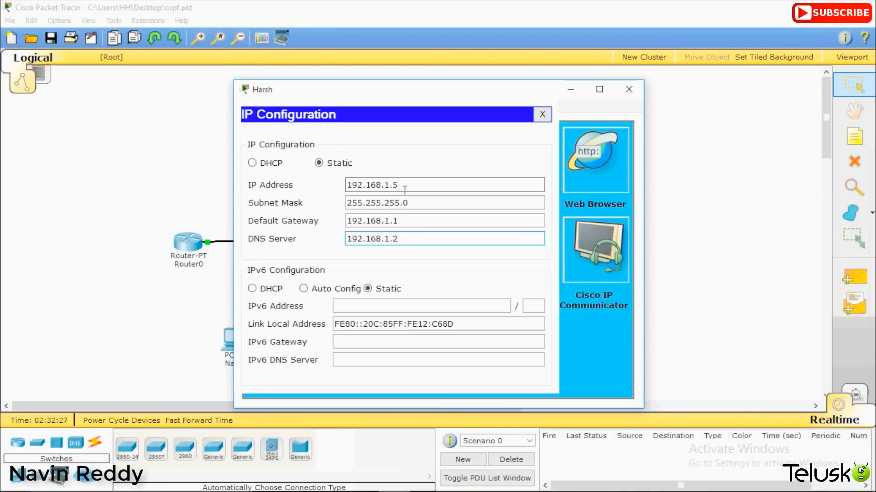
pyautogui.moveTo(447, 242); pyautogui.dragTo(333, 193)
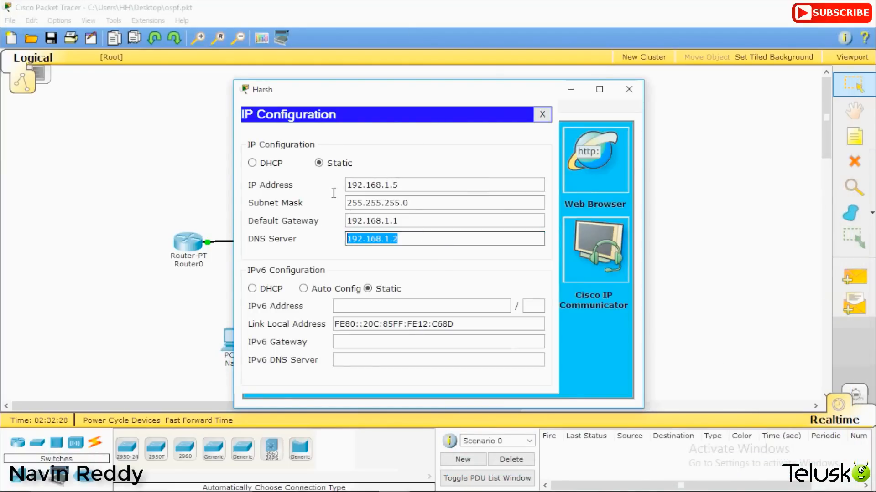
pyautogui.click(542, 114)
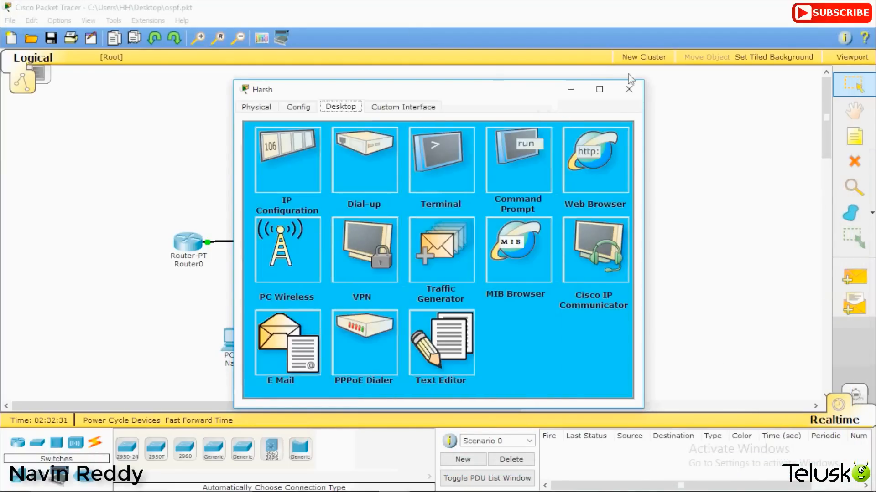
pyautogui.click(628, 89)
pyautogui.click(851, 277)
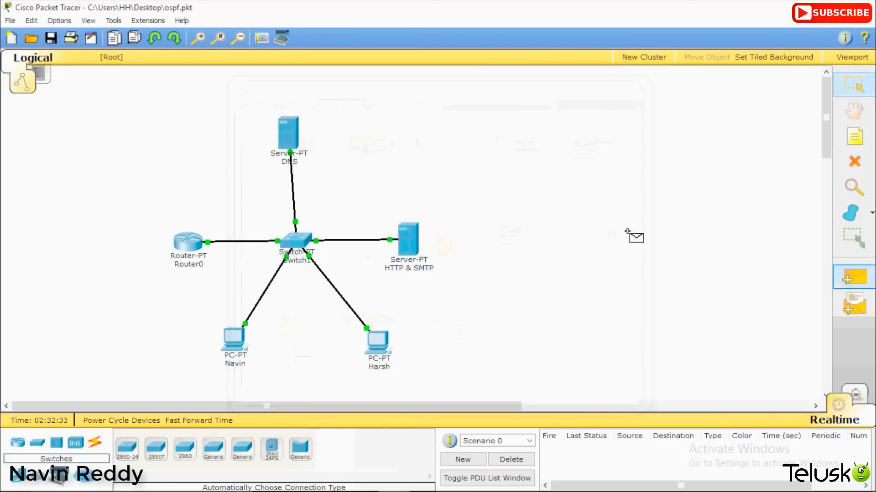
pyautogui.click(234, 340)
pyautogui.click(408, 242)
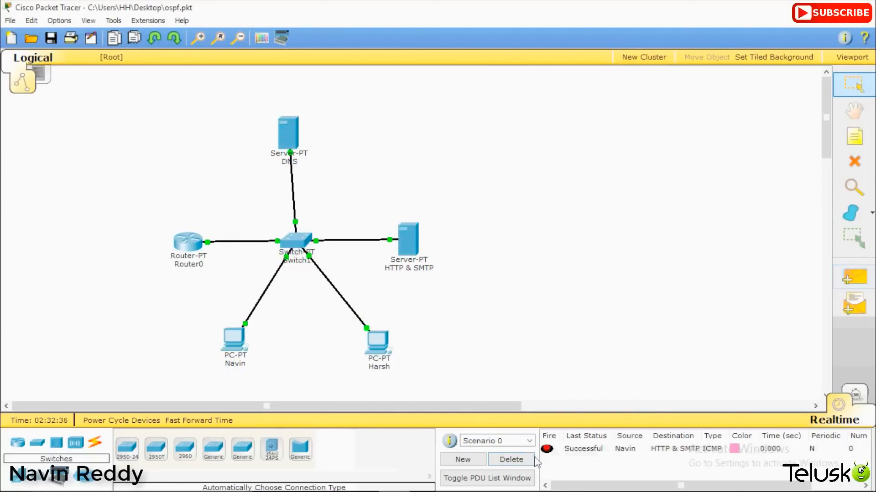
pyautogui.click(511, 459)
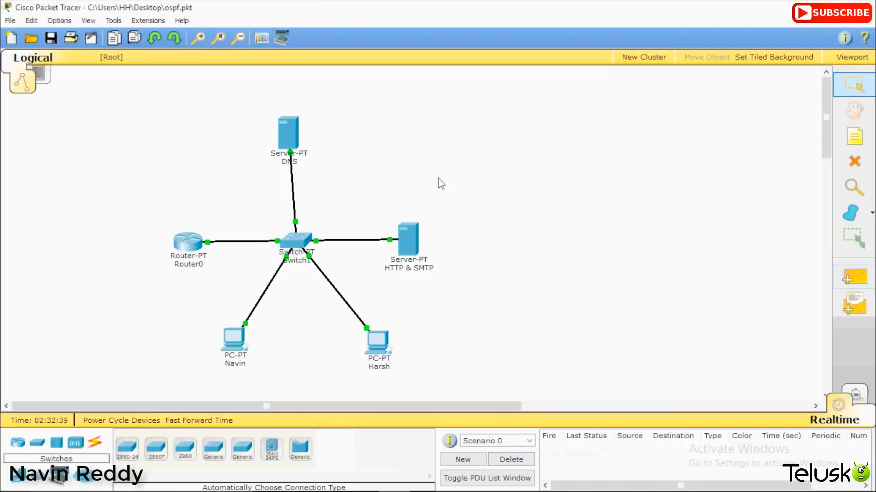
pyautogui.moveTo(413, 236)
pyautogui.click(411, 249)
pyautogui.click(297, 108)
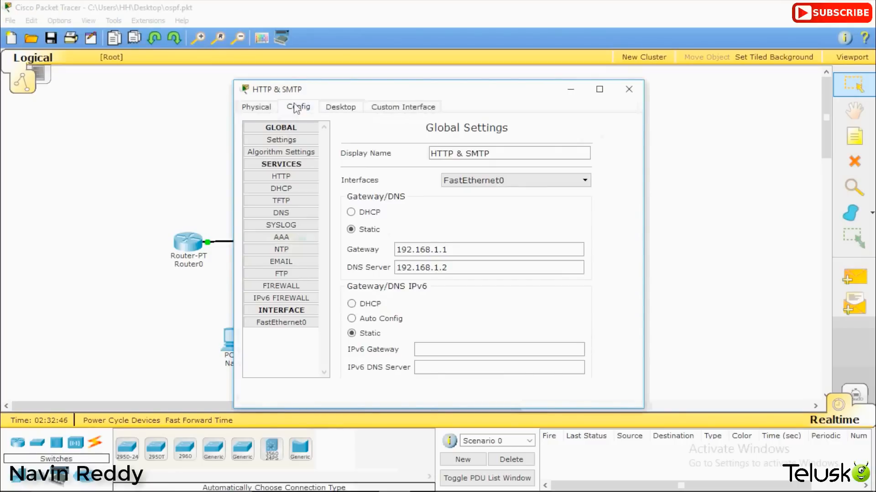
pyautogui.click(291, 174)
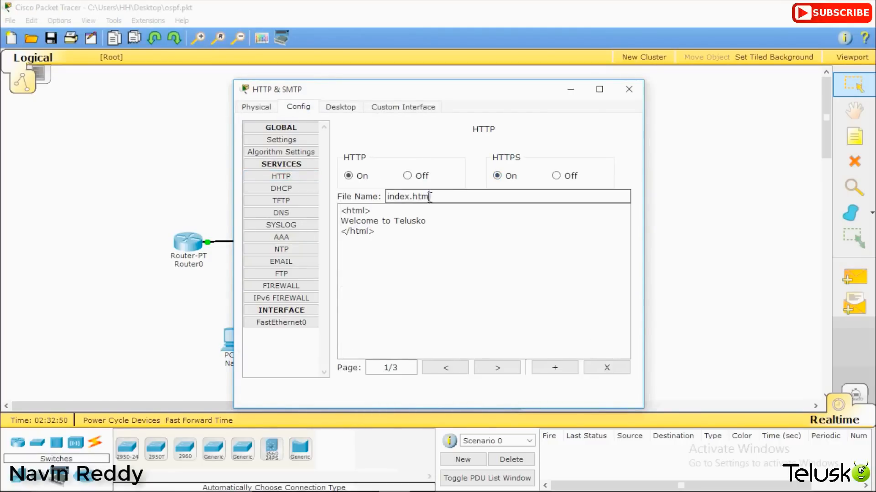
pyautogui.moveTo(431, 197); pyautogui.dragTo(387, 196)
pyautogui.moveTo(441, 219); pyautogui.dragTo(343, 213)
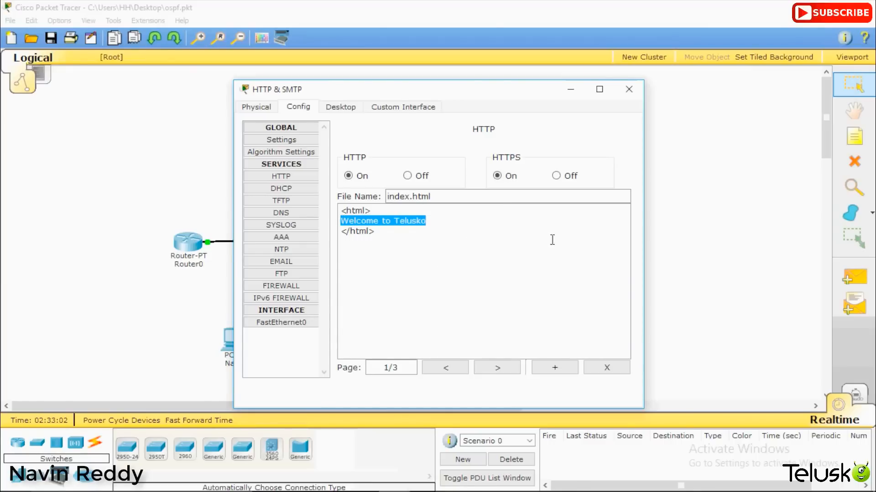
pyautogui.click(449, 225)
pyautogui.moveTo(461, 223); pyautogui.dragTo(335, 224)
pyautogui.click(629, 89)
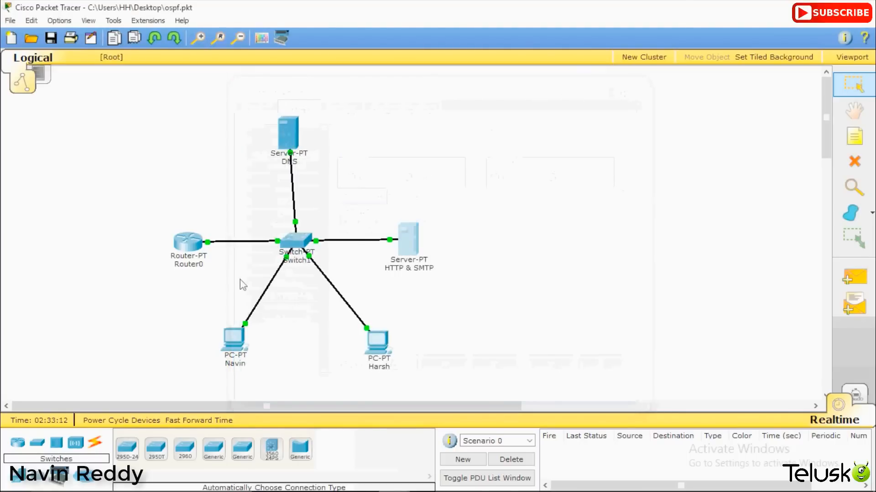
# Step: Load 192.168.1.3 in the lower-left PC's web browser, showing Welcome to Telusko
pyautogui.click(232, 337)
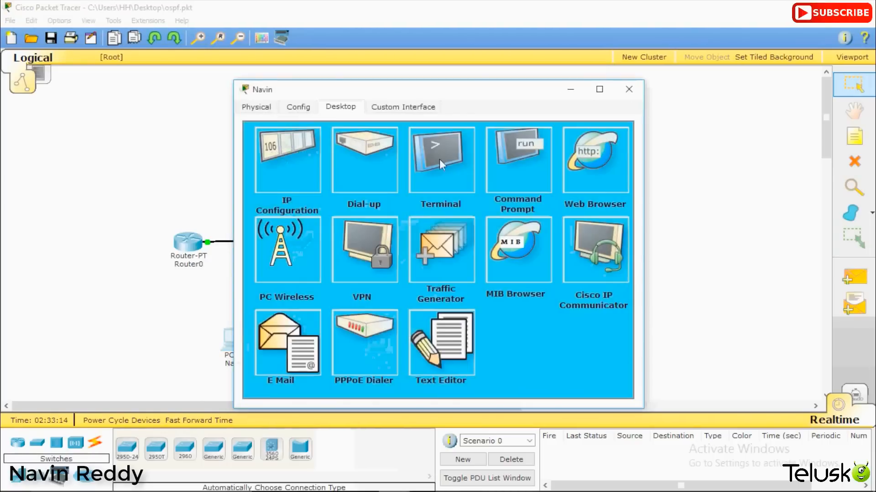
pyautogui.click(597, 165)
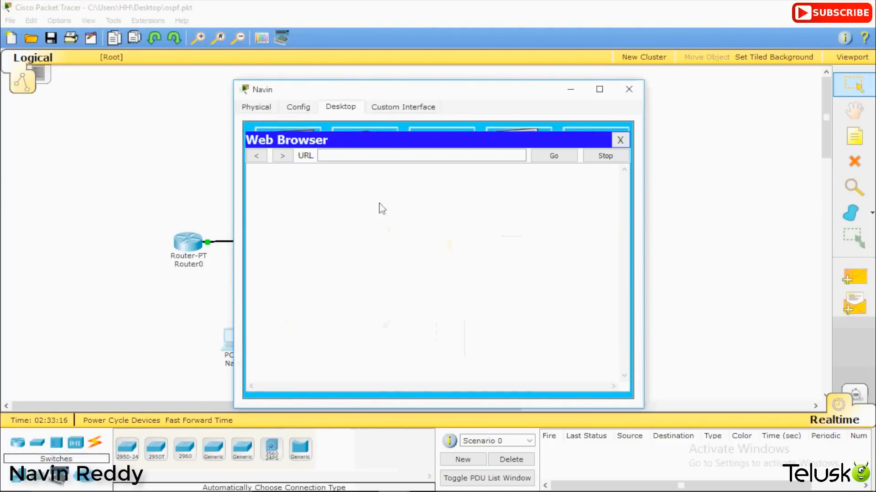
pyautogui.click(362, 155)
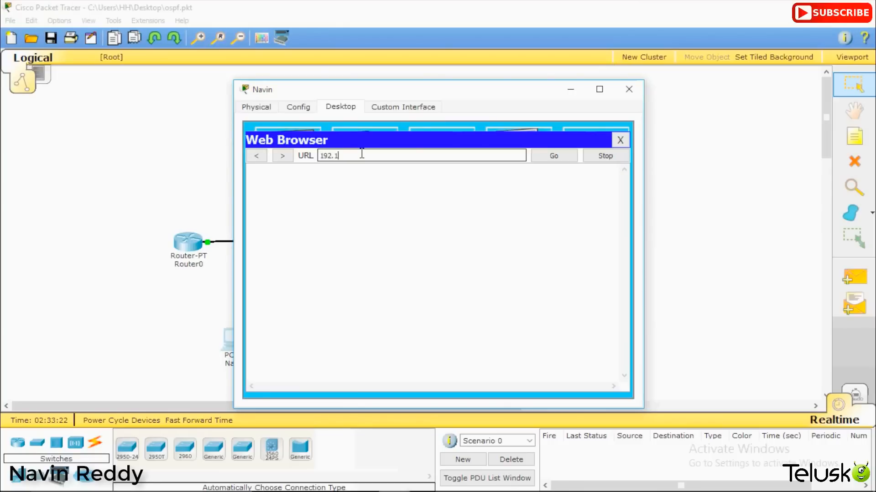
pyautogui.write('192.168.1.3')
pyautogui.press('Return')
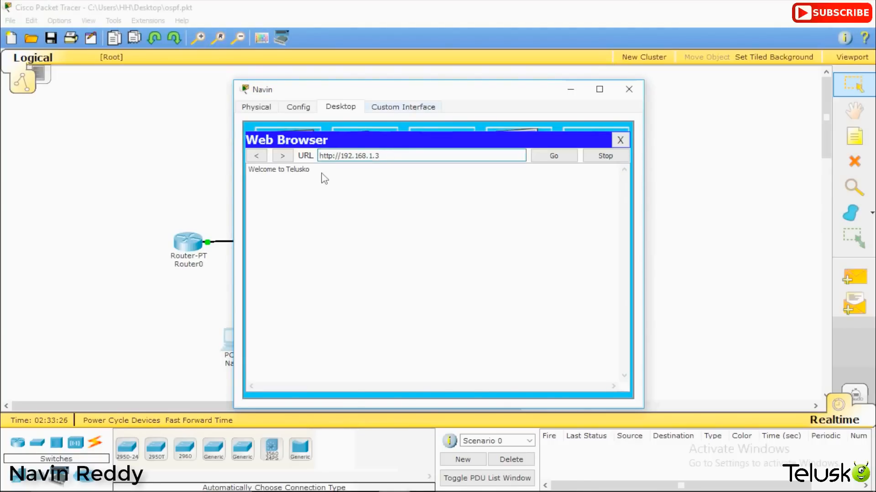
pyautogui.moveTo(312, 170); pyautogui.dragTo(250, 174)
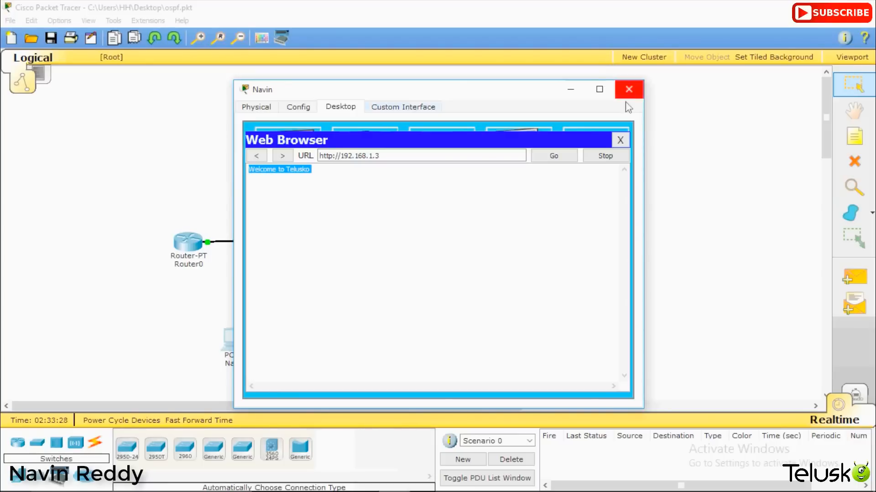
pyautogui.click(619, 141)
pyautogui.click(618, 145)
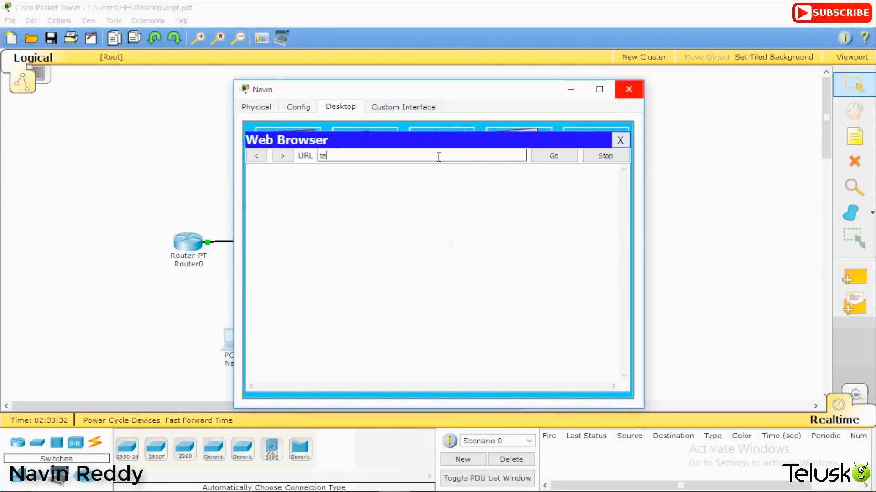
pyautogui.write('telusko.com')
pyautogui.press('Return')
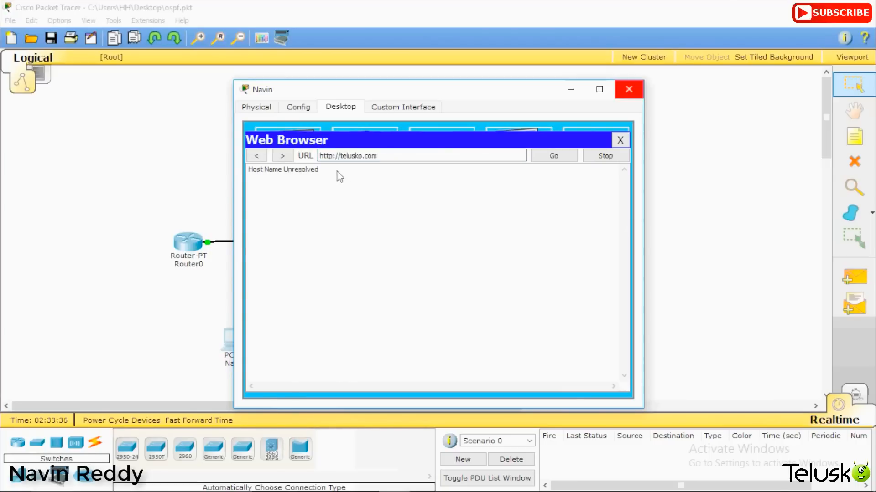
pyautogui.moveTo(338, 173); pyautogui.dragTo(248, 172)
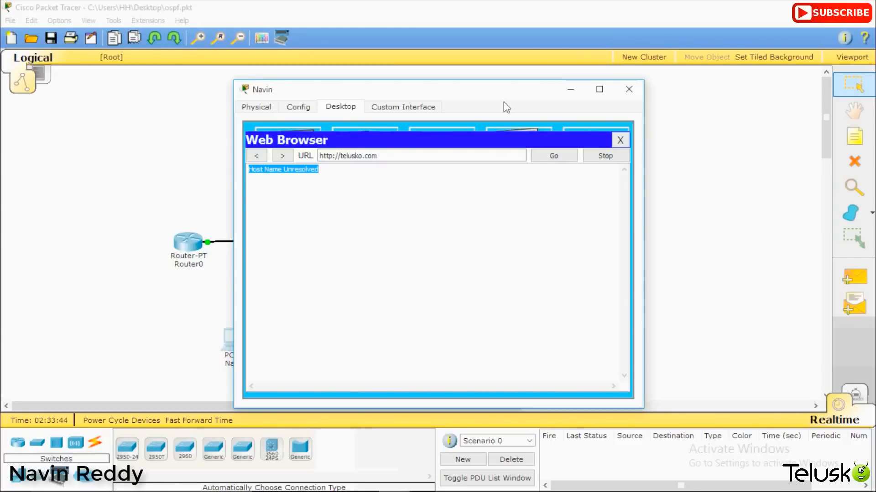
pyautogui.click(619, 140)
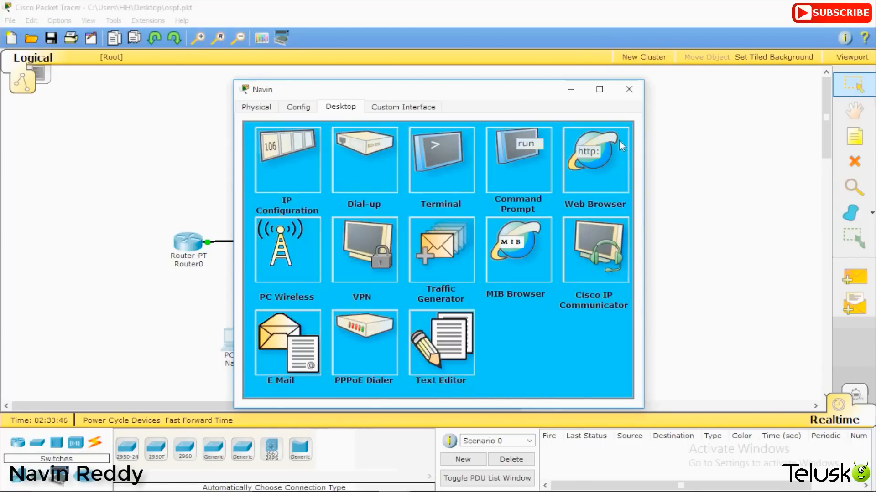
# Step: Open the DNS server's DNS service settings and enter telusko.com as the record name
pyautogui.click(628, 90)
pyautogui.click(292, 137)
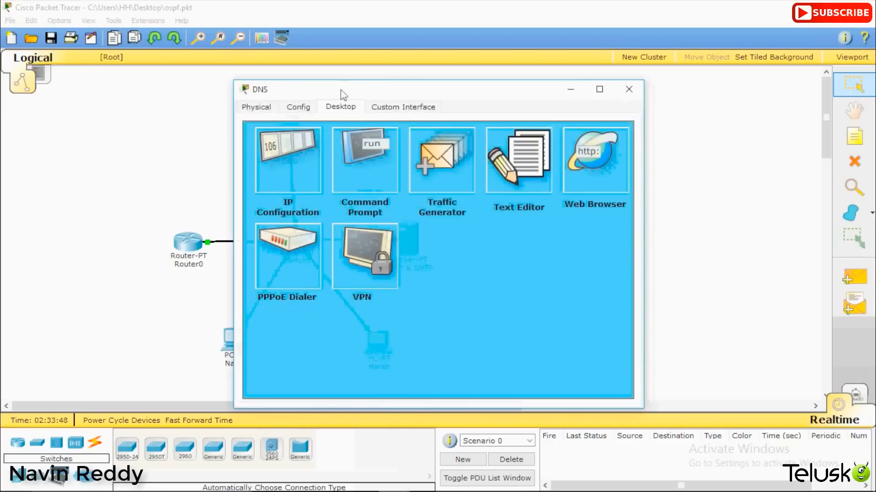
pyautogui.click(312, 107)
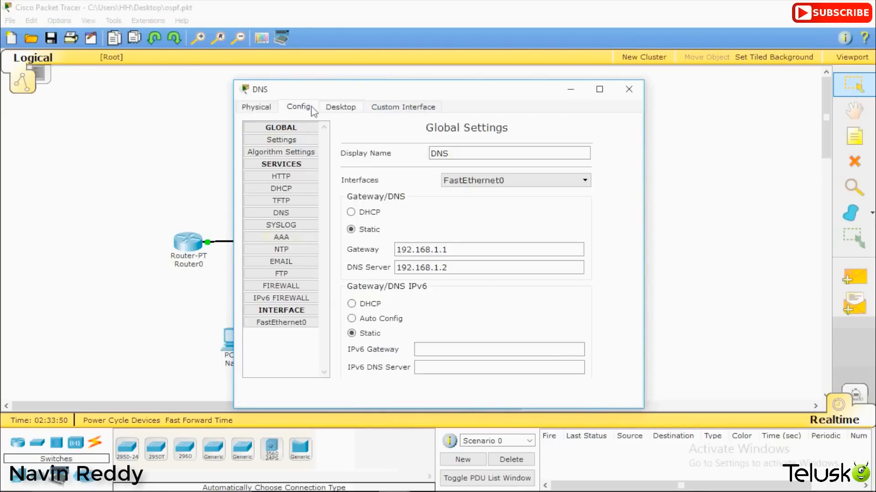
pyautogui.click(298, 213)
pyautogui.click(426, 185)
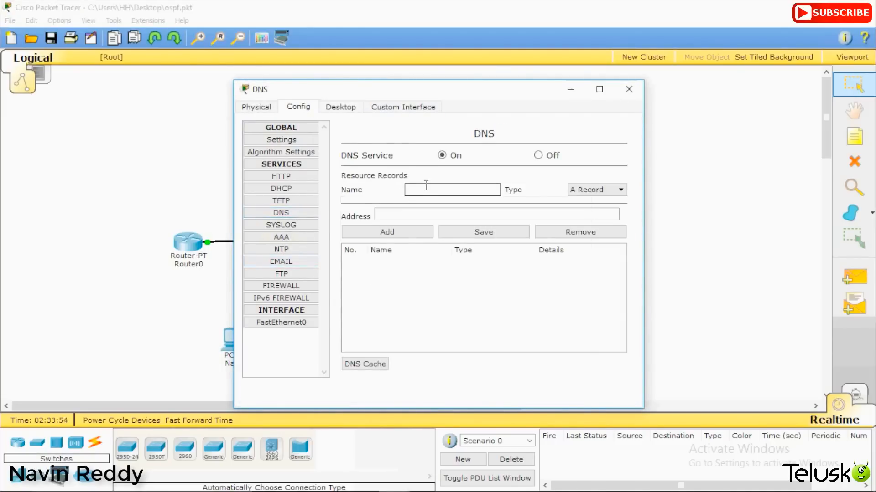
pyautogui.write('telusko.com')
pyautogui.press('Tab')
# Step: Set the record address to 192.168.1.3, add the A record and close the DNS server window
pyautogui.click(418, 213)
pyautogui.write('192')
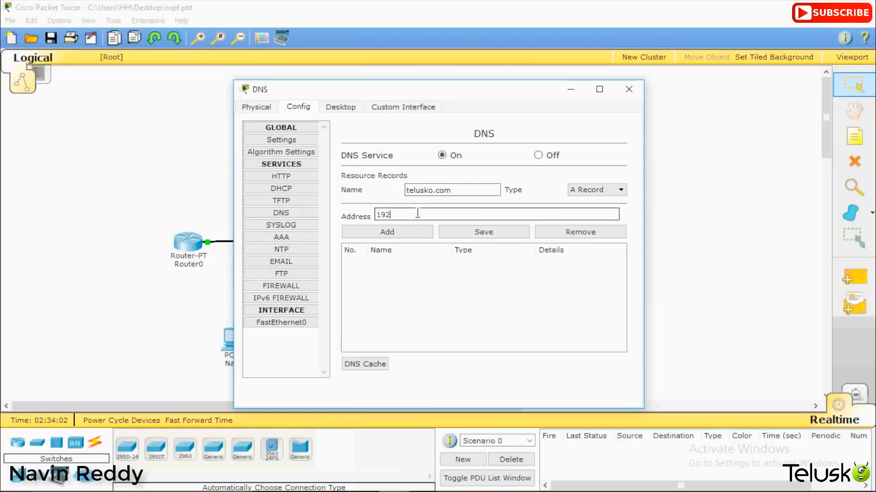
pyautogui.write('.168.1')
pyautogui.write('.2')
pyautogui.press('BackSpace')
pyautogui.write('3')
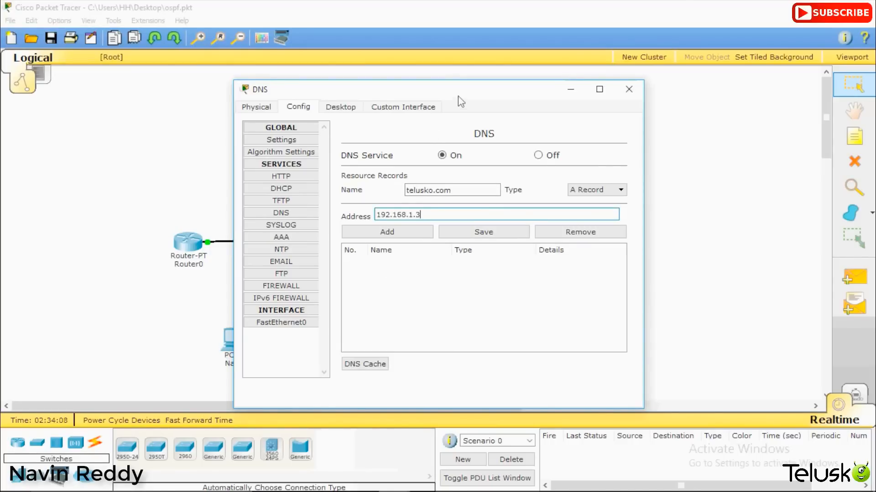
pyautogui.moveTo(473, 94); pyautogui.dragTo(699, 230)
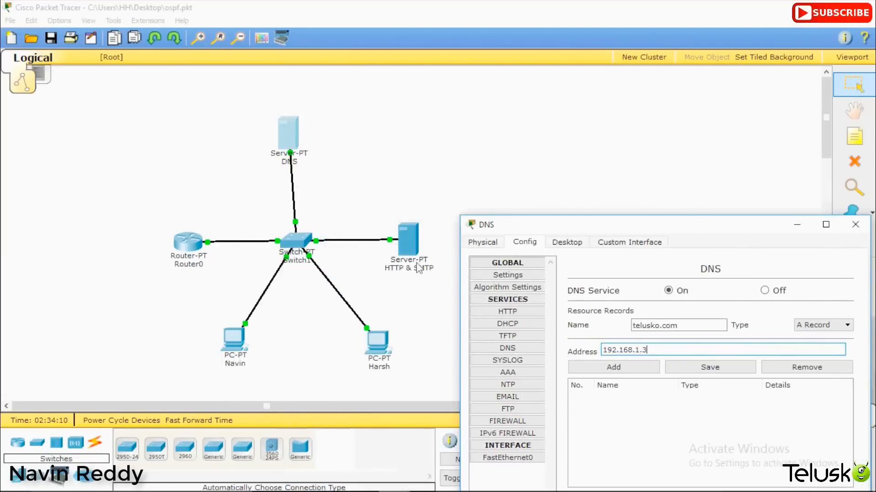
pyautogui.click(680, 323)
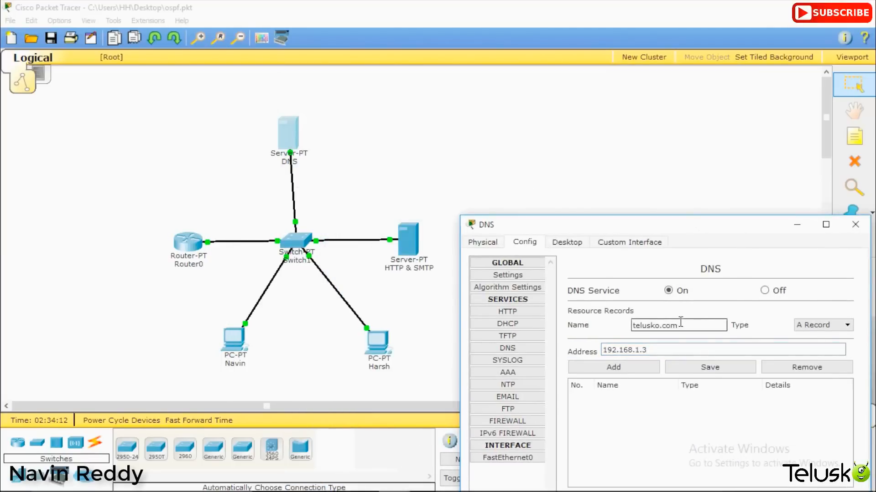
pyautogui.click(601, 369)
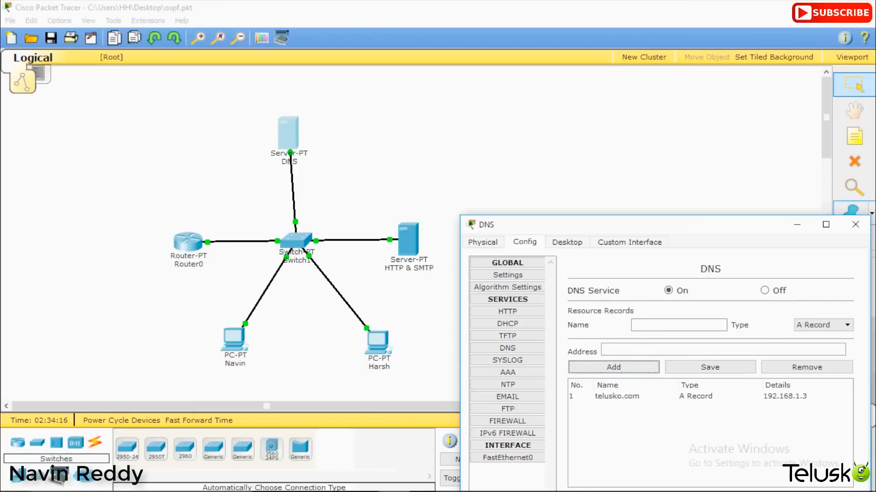
pyautogui.click(855, 225)
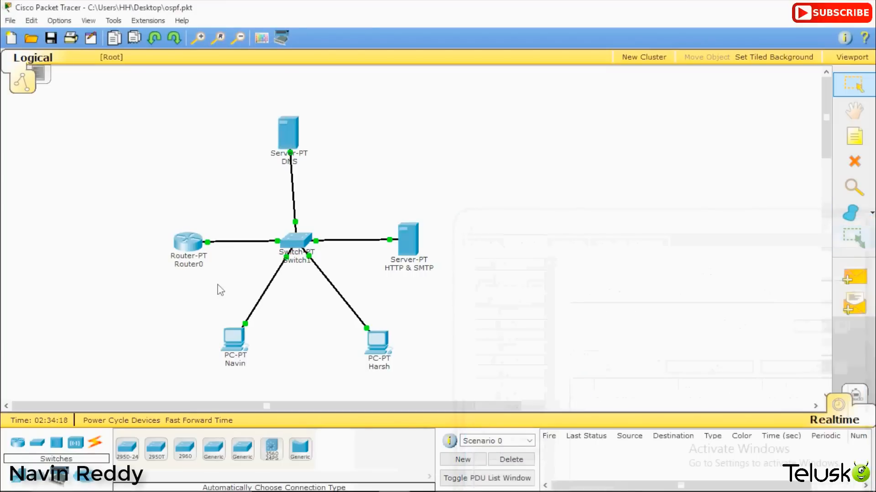
# Step: Browse to telusko.com on the lower-left PC, confirming Welcome to Telusko loads, then close the PC window
pyautogui.click(234, 337)
pyautogui.click(592, 165)
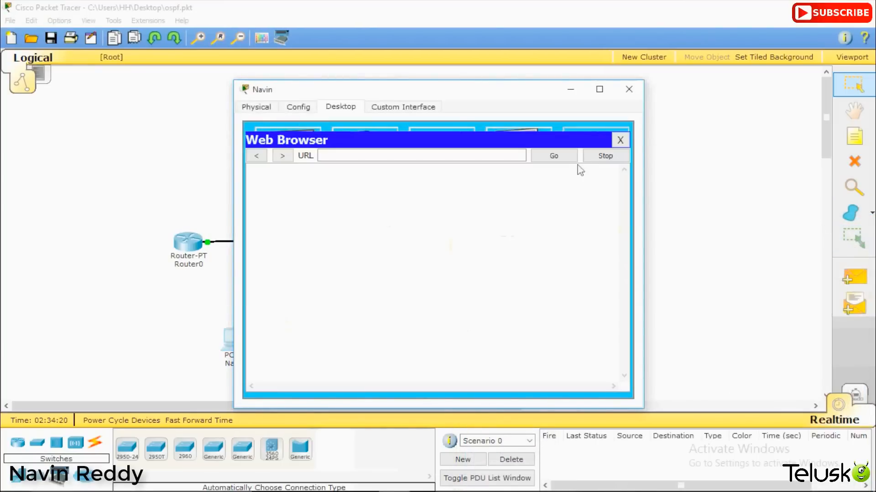
pyautogui.click(410, 155)
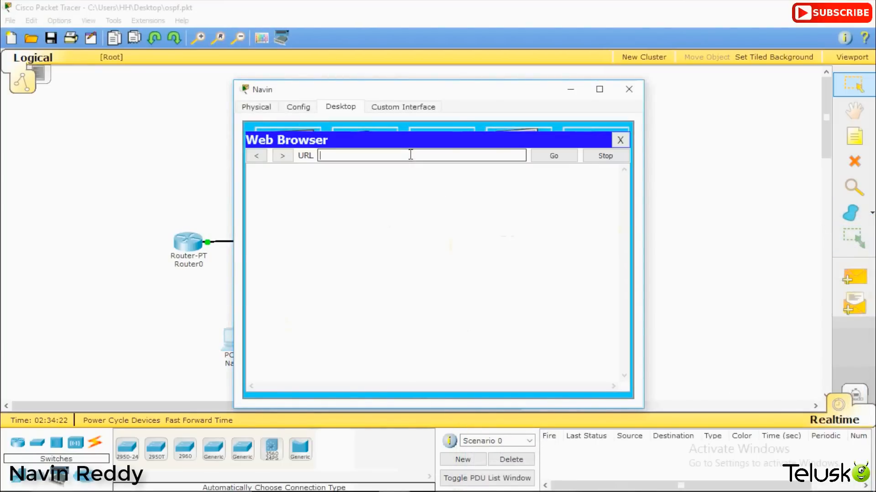
pyautogui.write('telusko.com')
pyautogui.press('Return')
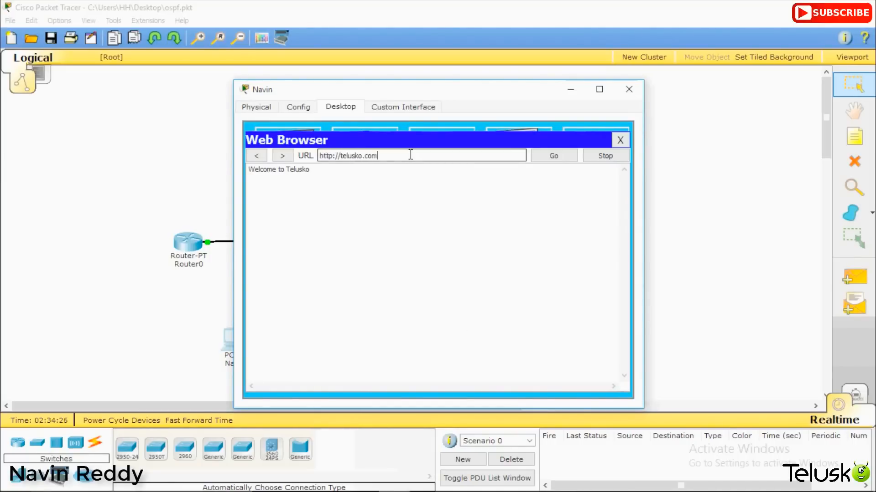
pyautogui.moveTo(320, 173); pyautogui.dragTo(242, 177)
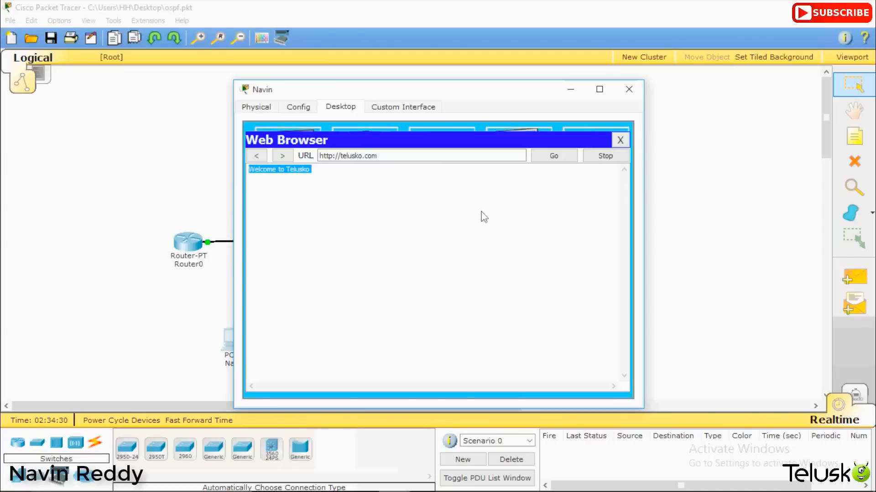
pyautogui.click(629, 89)
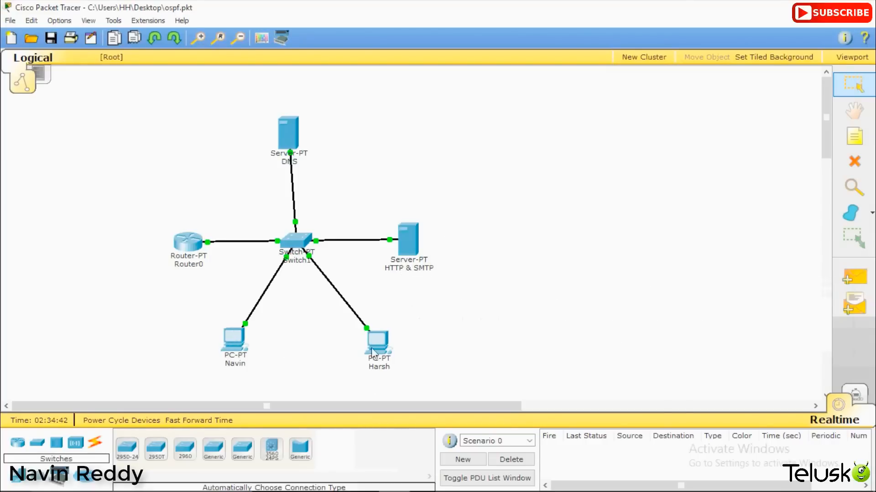
pyautogui.click(407, 238)
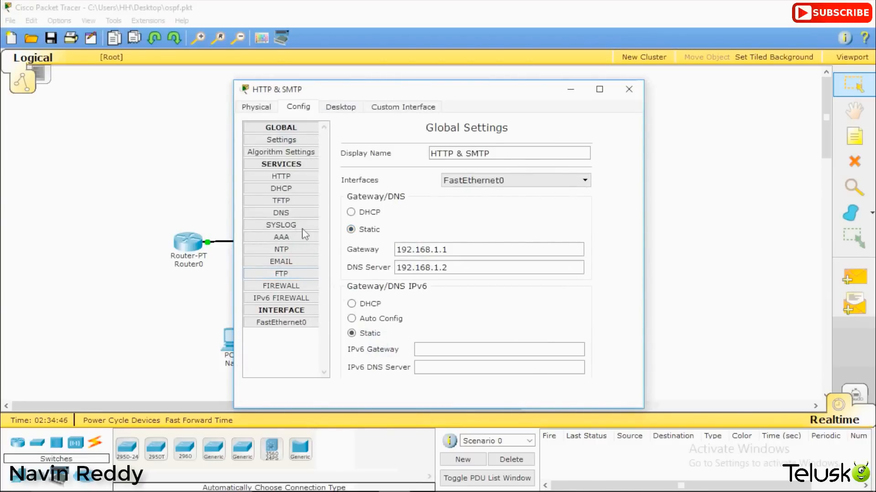
# Step: Set the HTTP & SMTP server's email domain to telusko.com
pyautogui.click(288, 264)
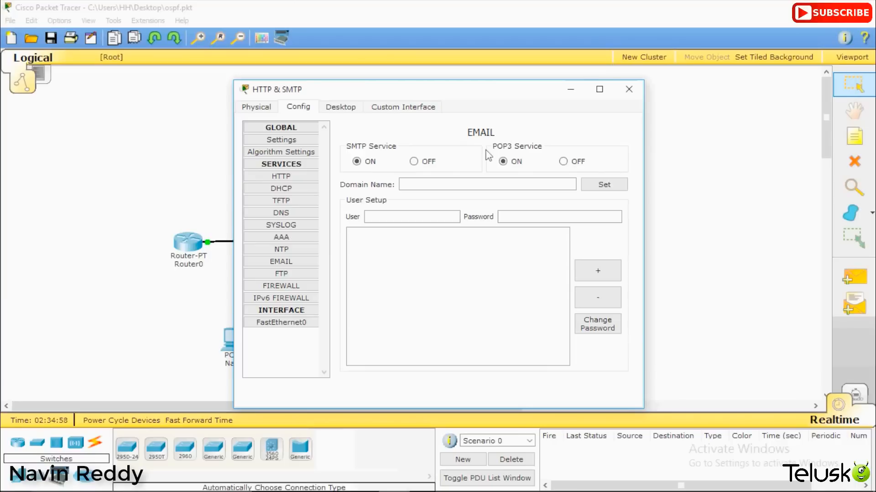
pyautogui.click(450, 185)
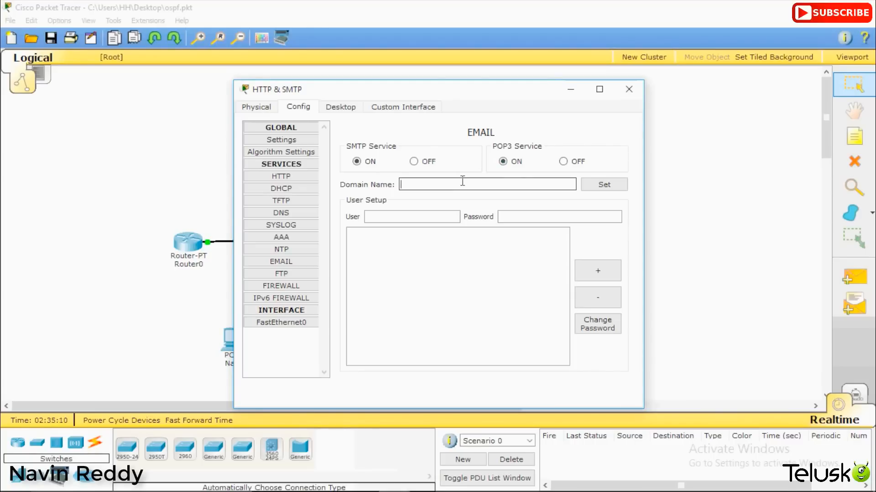
pyautogui.write('telusko.com')
pyautogui.click(600, 186)
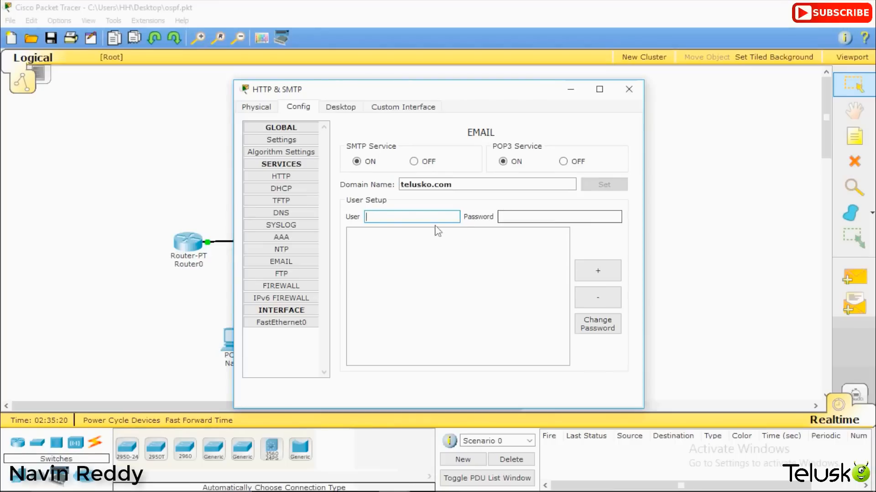
# Step: Add two mail user accounts with their passwords, then close the server window
pyautogui.write('navin')
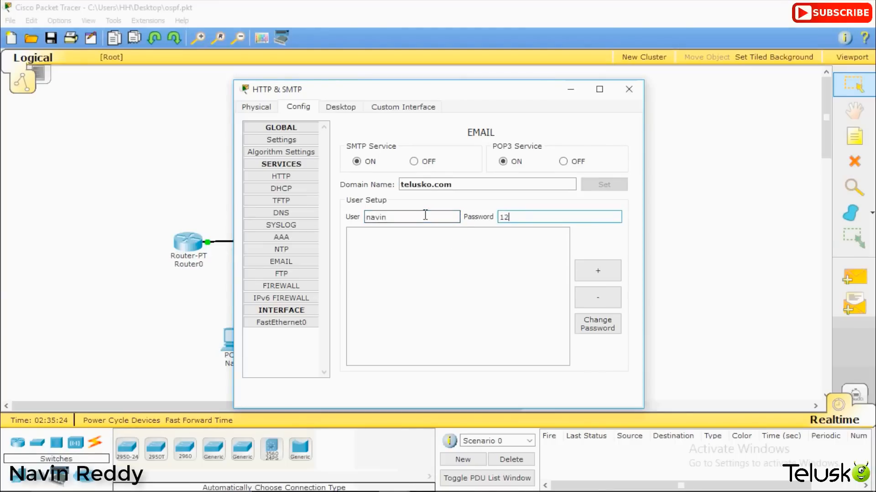
pyautogui.click(595, 271)
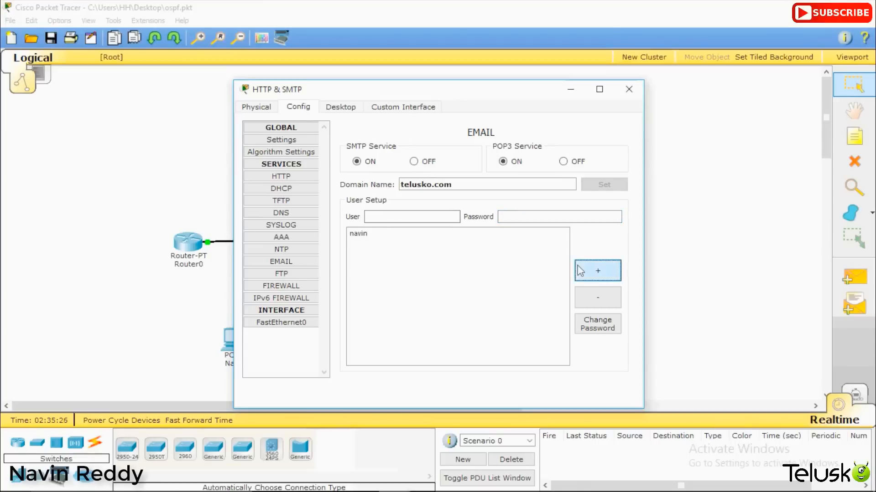
pyautogui.click(363, 234)
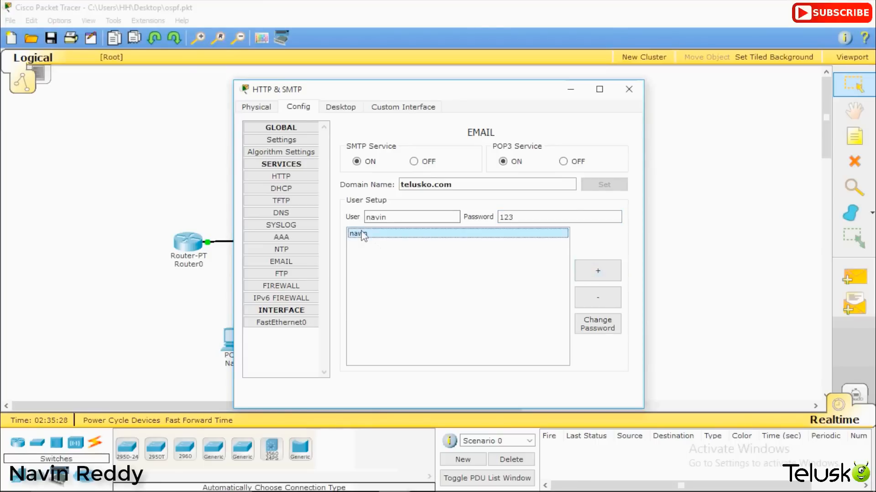
pyautogui.doubleClick(381, 217)
pyautogui.write('harsh')
pyautogui.press('Tab')
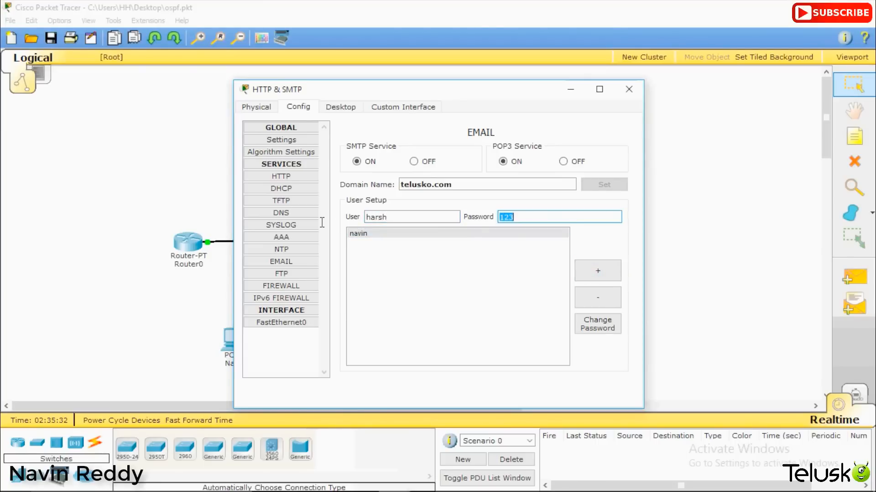
pyautogui.click(598, 273)
pyautogui.click(397, 243)
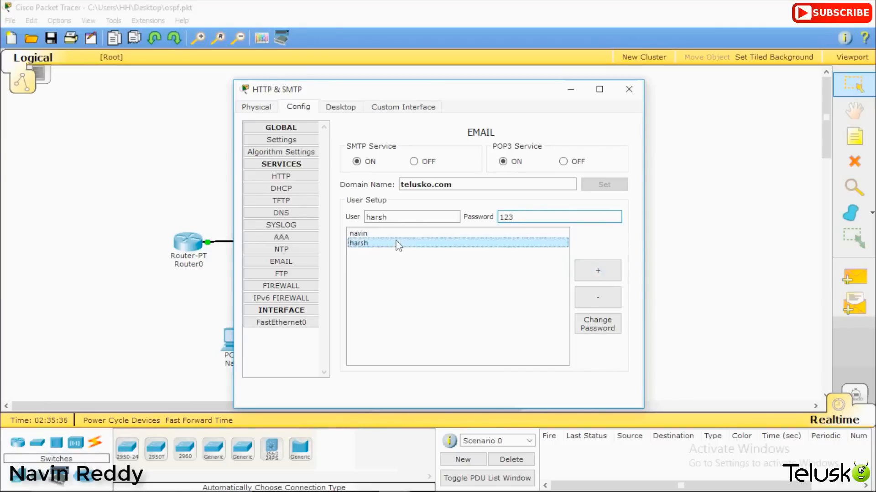
pyautogui.press('Up')
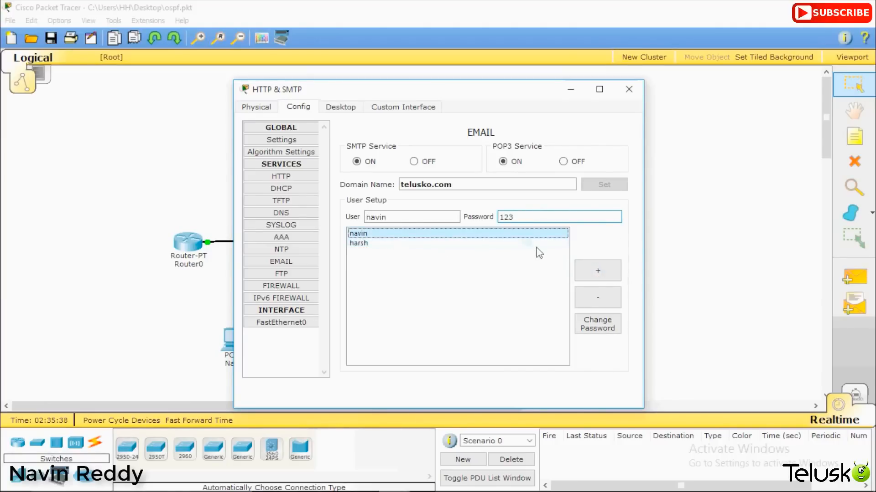
pyautogui.click(629, 90)
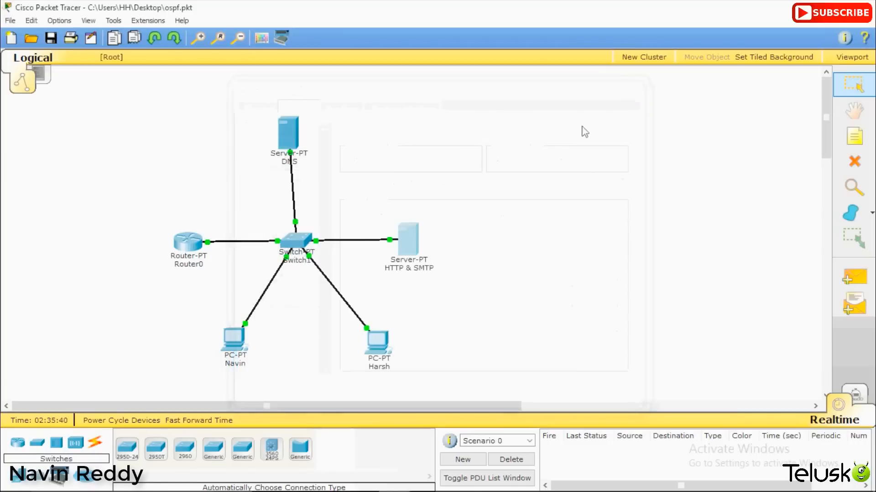
# Step: In the lower-left PC's E Mail client, enter the user's display name and e-mail address
pyautogui.click(233, 340)
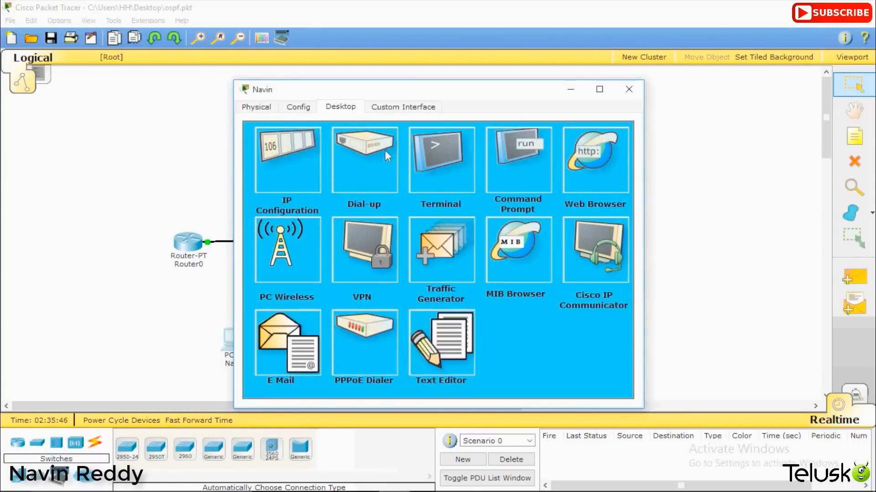
pyautogui.click(269, 346)
pyautogui.click(364, 186)
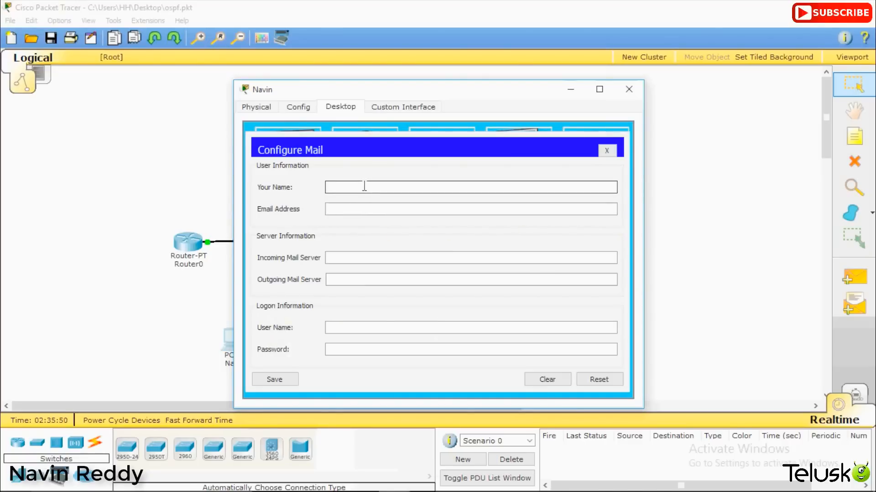
pyautogui.write('Navin')
pyautogui.press('Tab')
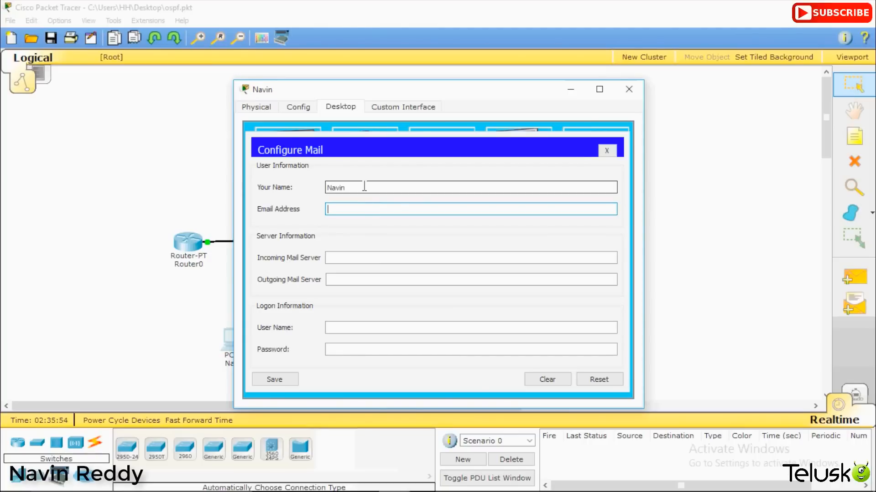
pyautogui.press('Tab')
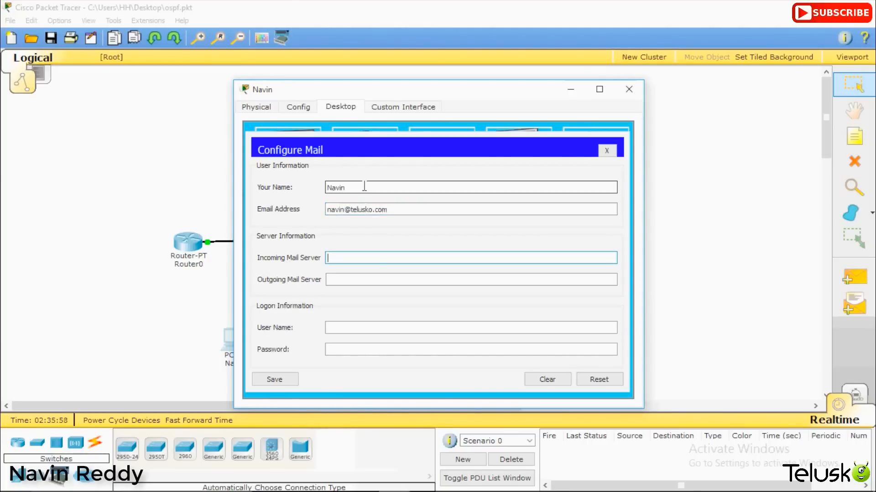
# Step: Set incoming and outgoing mail servers to telusko.com, enter the login name and password, and save
pyautogui.write('telusko.com')
pyautogui.press('Tab')
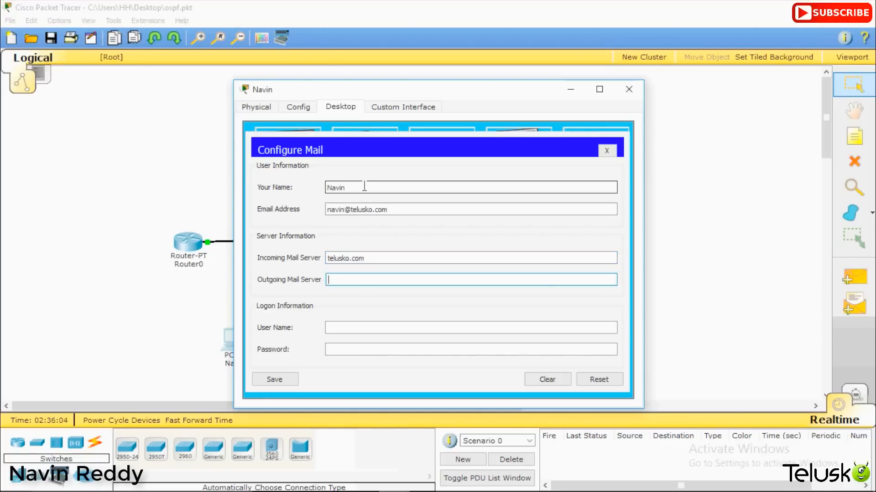
pyautogui.write('telusko.com')
pyautogui.click(392, 328)
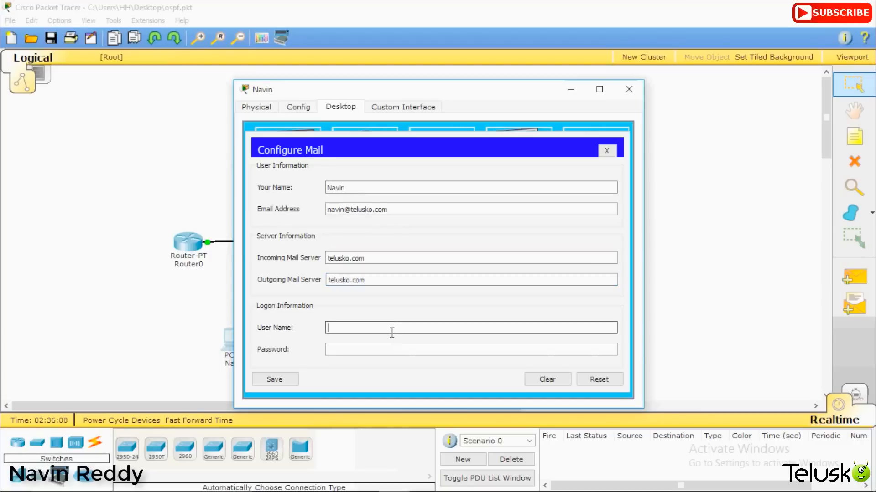
pyautogui.write('navin')
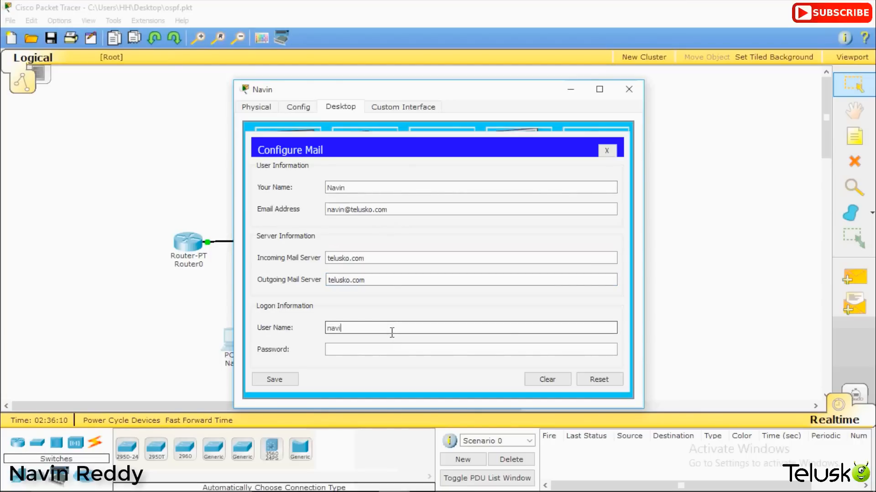
pyautogui.press('Tab')
pyautogui.write('123')
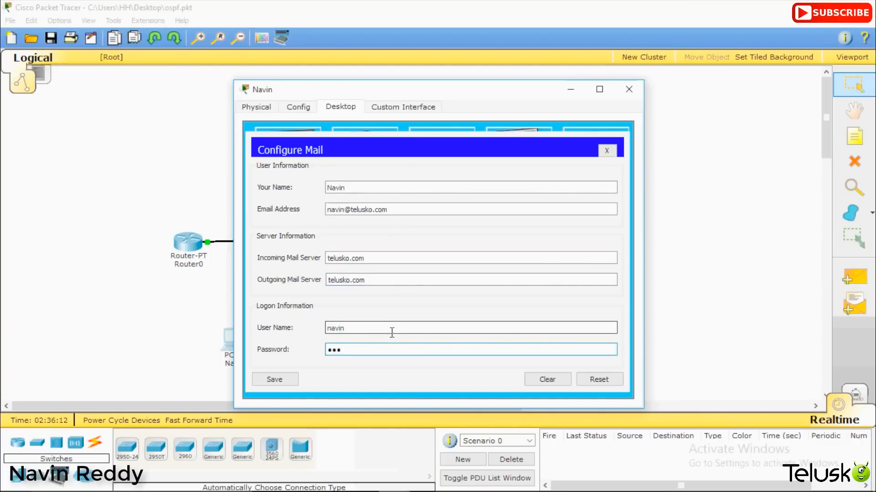
pyautogui.click(274, 379)
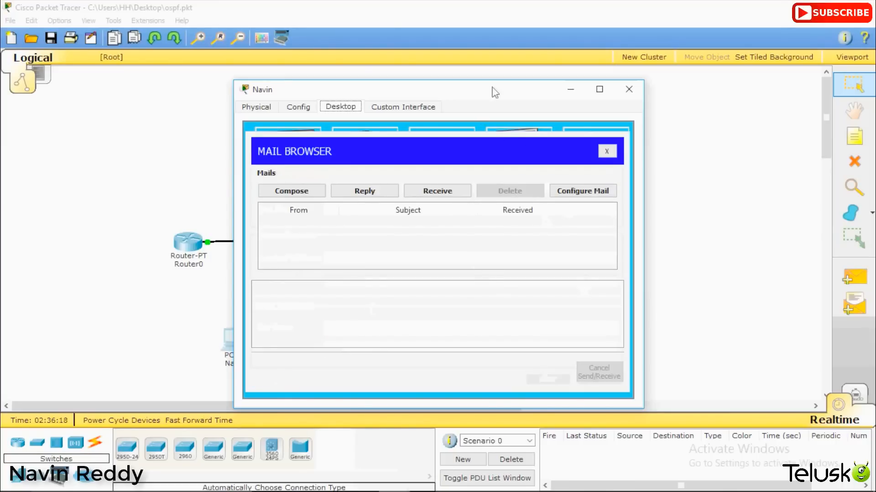
pyautogui.moveTo(527, 93); pyautogui.dragTo(700, 120)
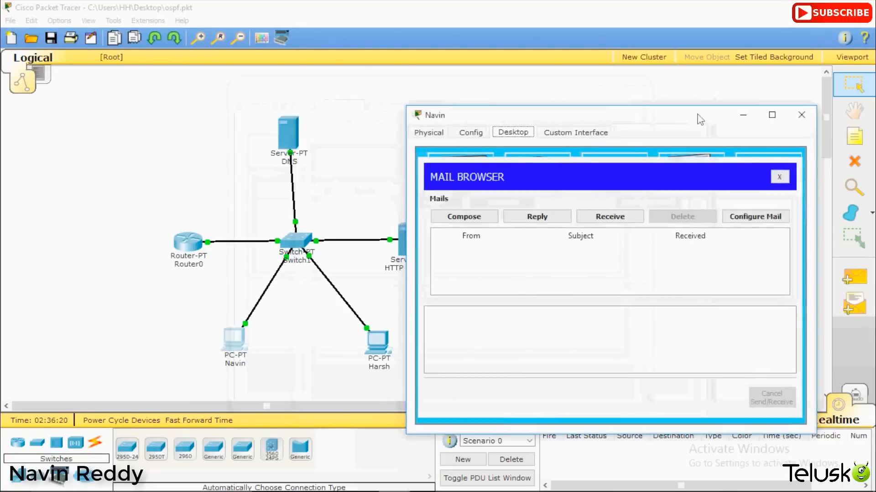
# Step: In the lower-right PC's E Mail client, enter the user's display name and e-mail address
pyautogui.click(385, 340)
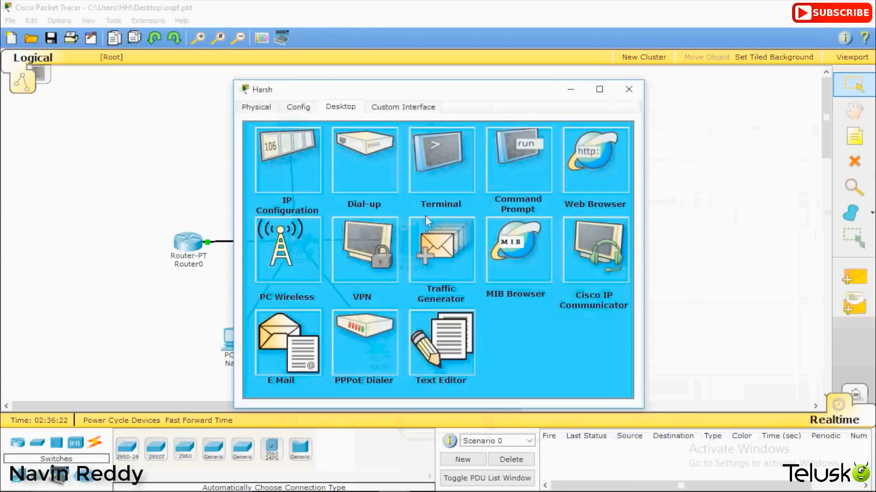
pyautogui.moveTo(431, 89); pyautogui.dragTo(319, 123)
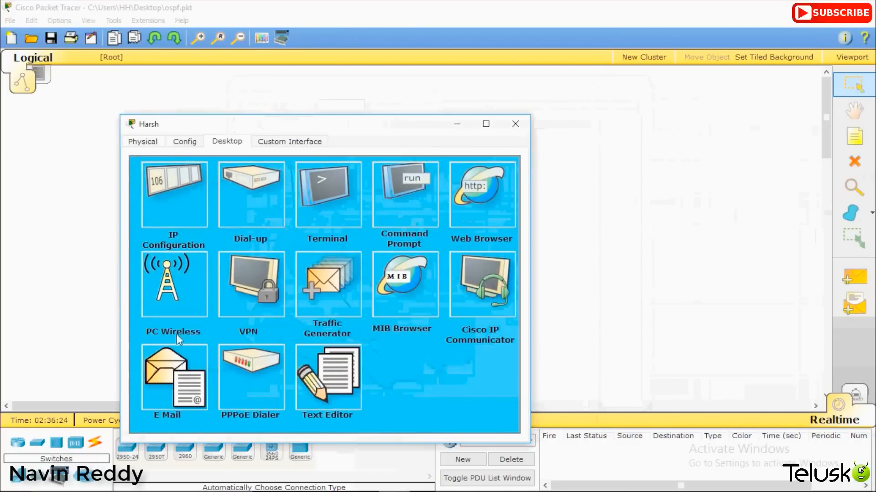
pyautogui.click(160, 383)
pyautogui.click(301, 220)
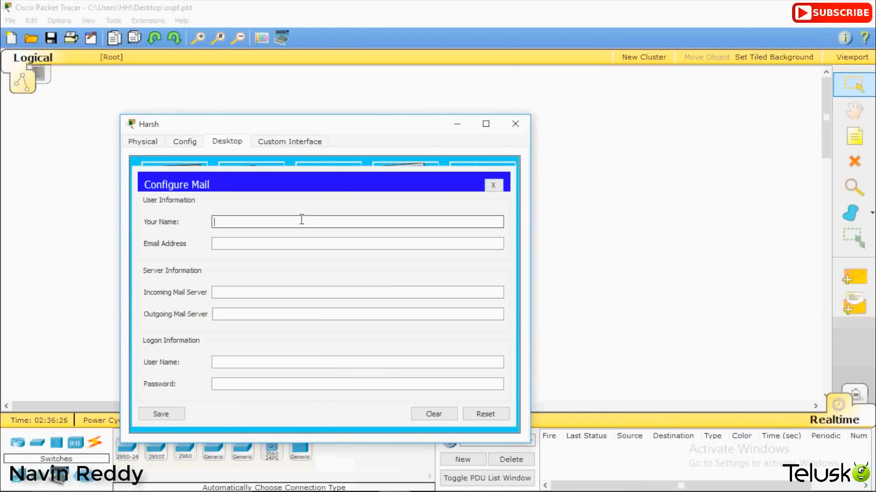
pyautogui.write('Harsh')
pyautogui.press('Tab')
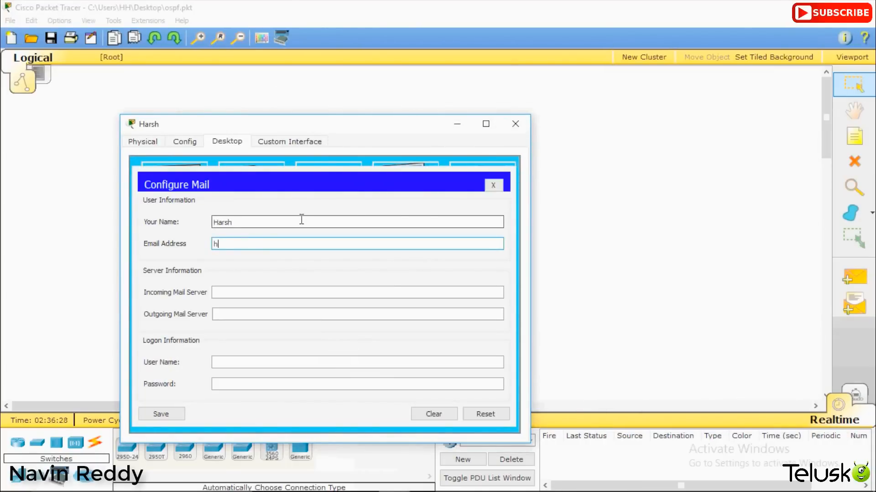
# Step: Set incoming and outgoing servers to telusko.com, enter the login name and password, and save
pyautogui.press('Tab')
pyautogui.write('telusko.c')
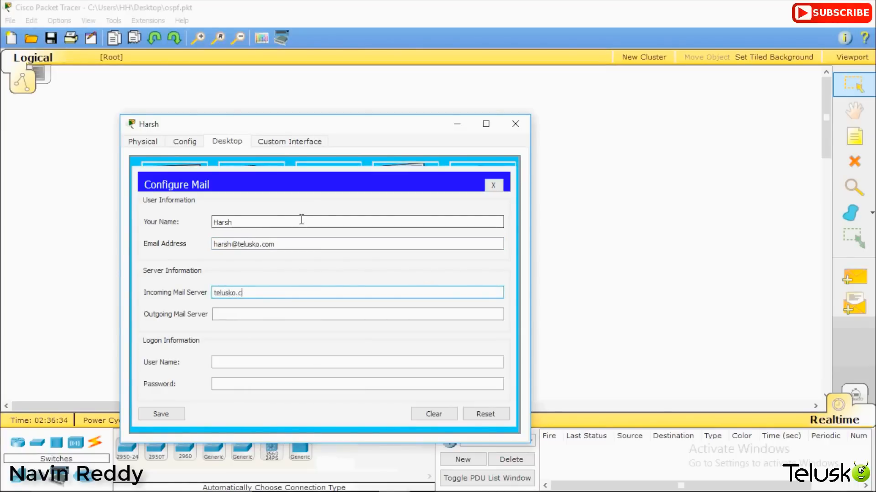
pyautogui.write('om')
pyautogui.press('Tab')
pyautogui.write('telusko.co')
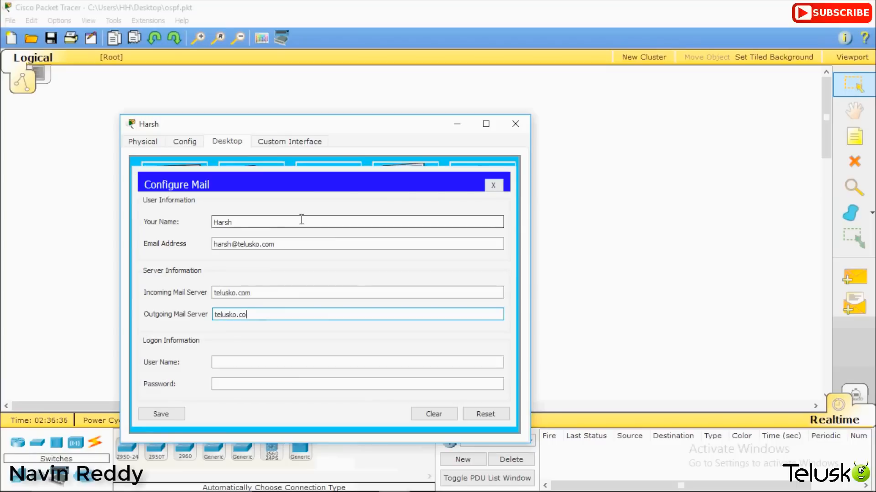
pyautogui.write('m')
pyautogui.press('Tab')
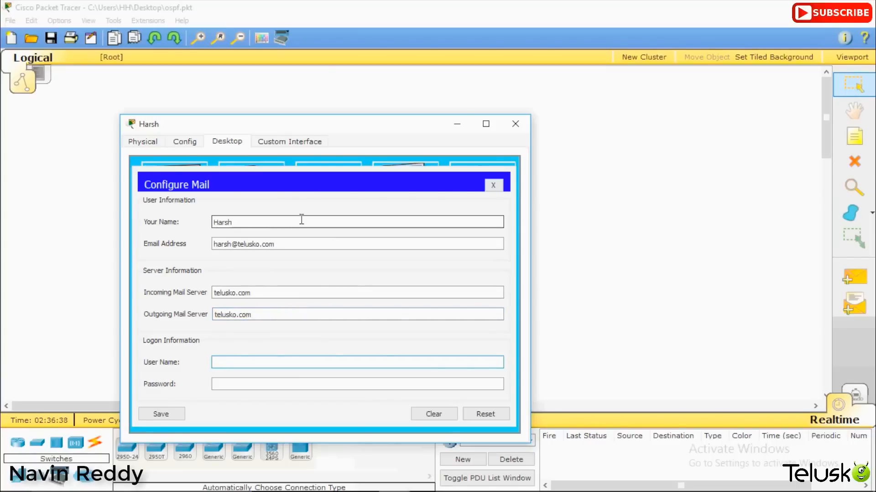
pyautogui.write('harsh')
pyautogui.press('Tab')
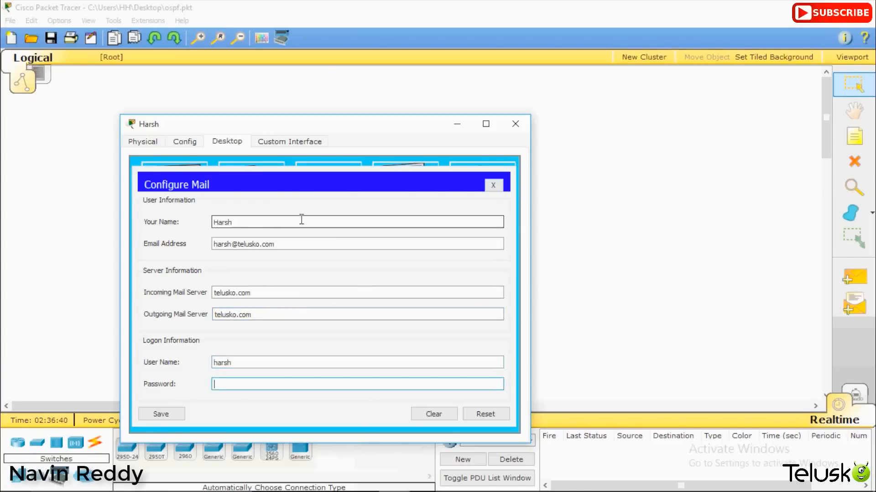
pyautogui.write('123')
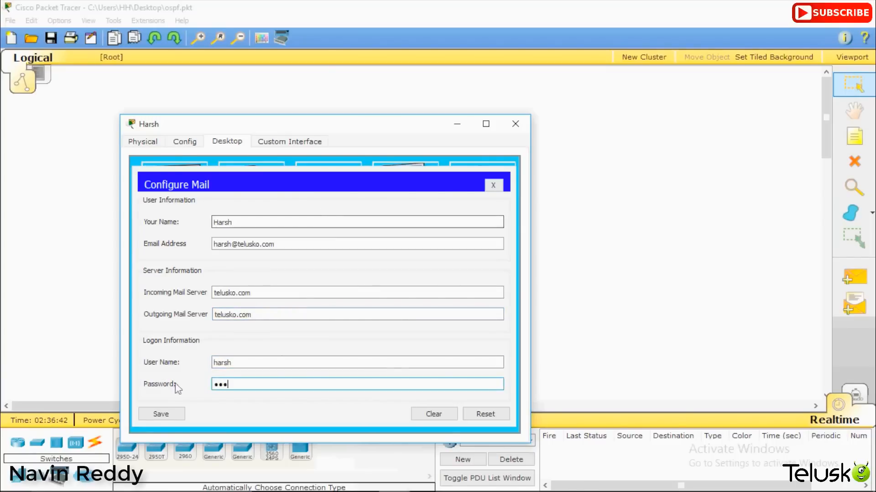
pyautogui.click(155, 414)
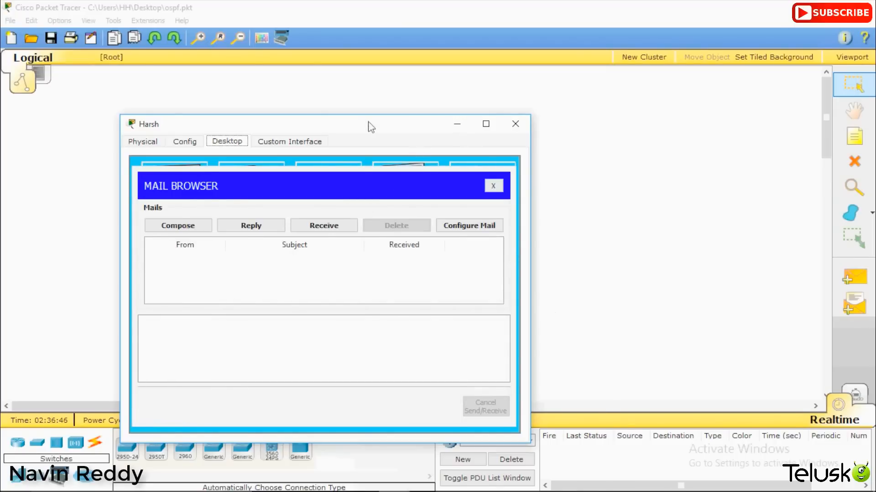
pyautogui.moveTo(368, 127); pyautogui.dragTo(301, 107)
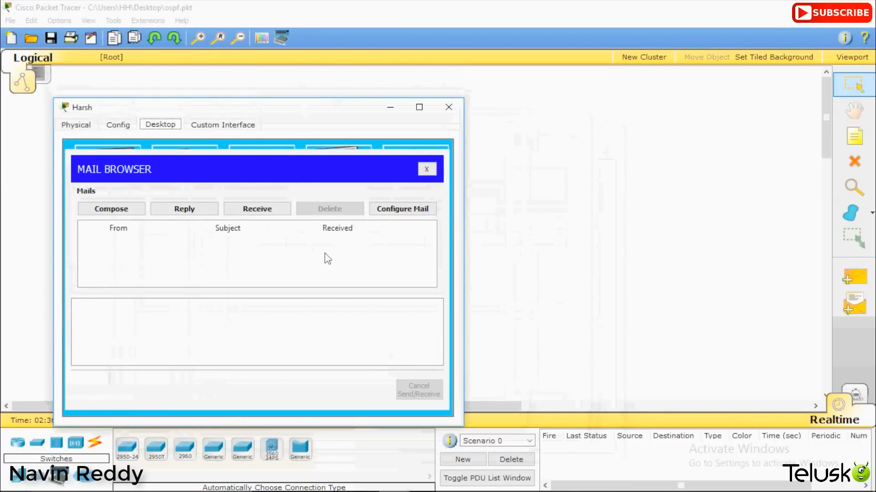
# Step: Send a 'Greeting..' mail reading 'Hello World...' to the lower-left PC's address, then close the window
pyautogui.click(129, 211)
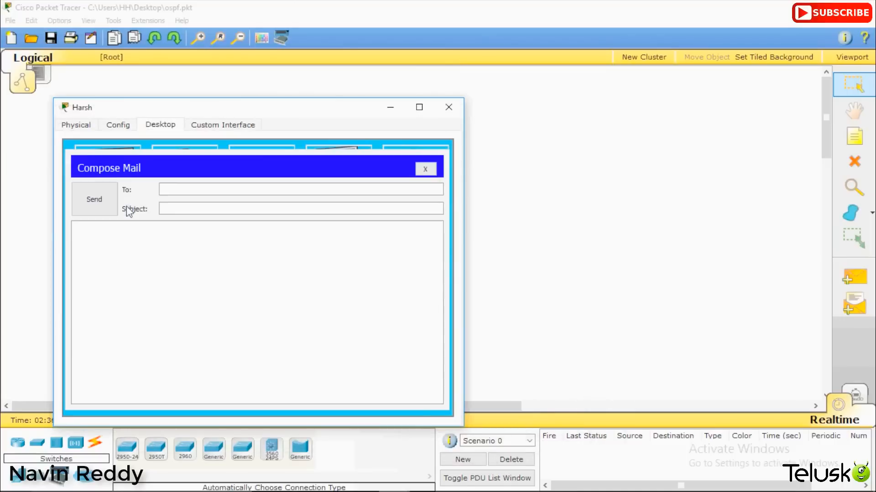
pyautogui.click(220, 190)
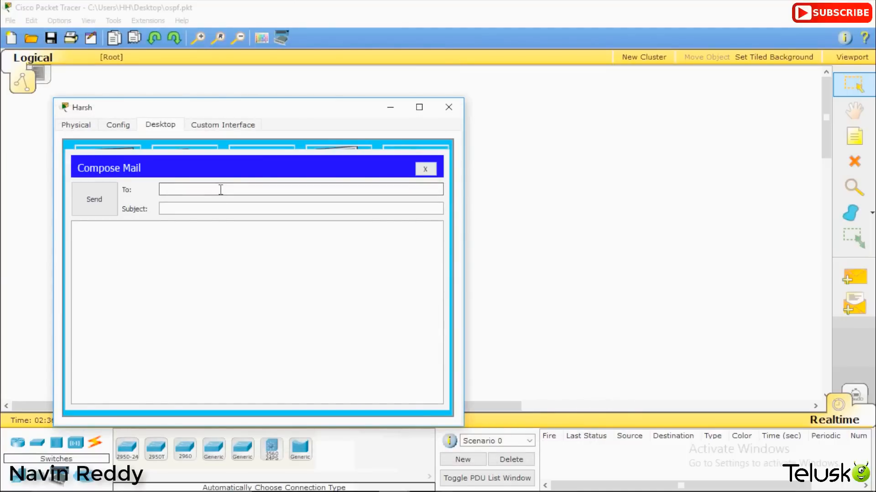
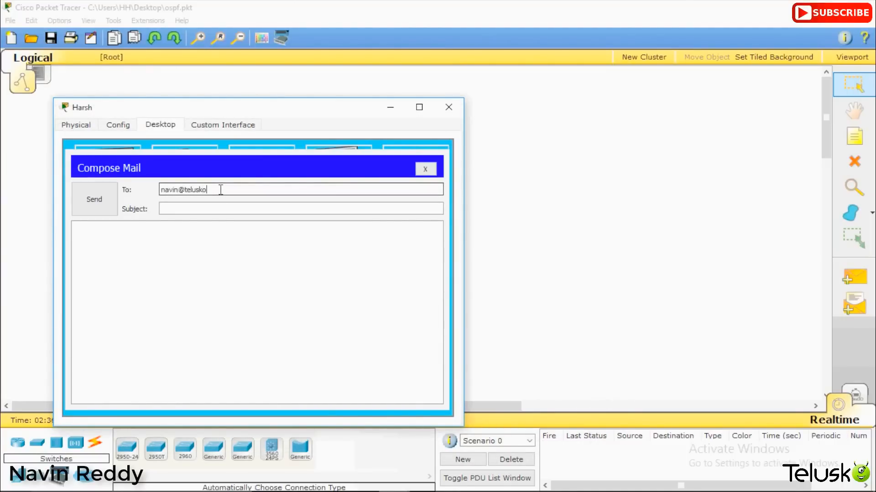
pyautogui.press('Tab')
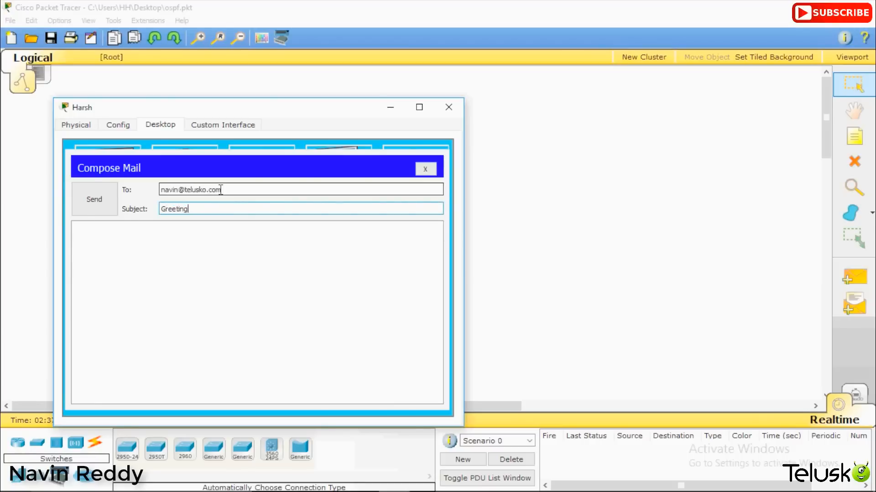
pyautogui.write('..')
pyautogui.press('Tab')
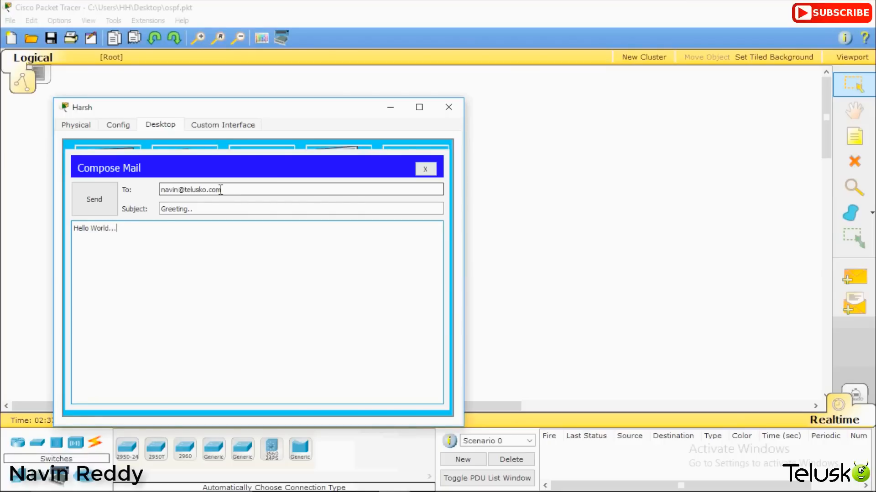
pyautogui.click(89, 200)
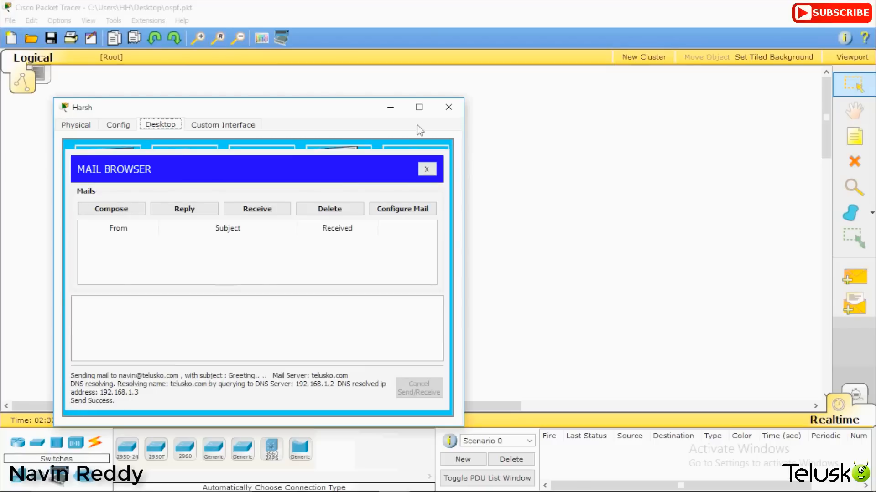
pyautogui.click(448, 107)
# Step: On the lower-left PC's mail client, receive and open the 'Greeting..' mail
pyautogui.click(240, 345)
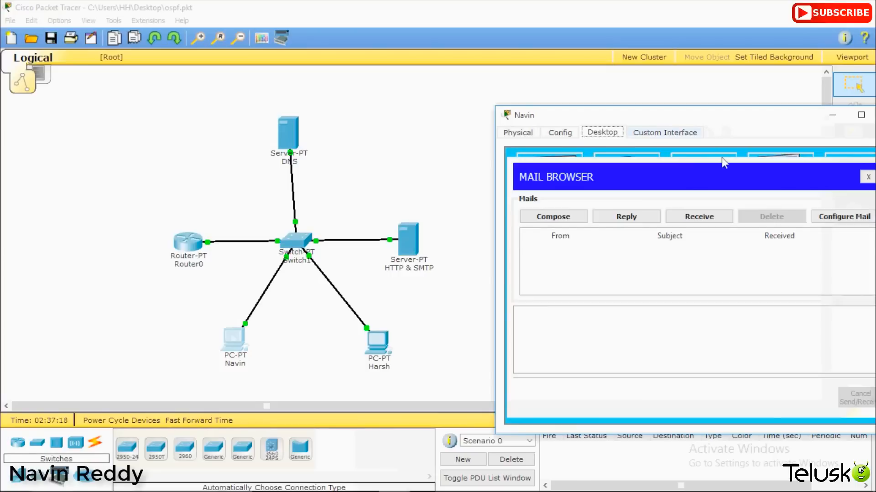
pyautogui.click(708, 222)
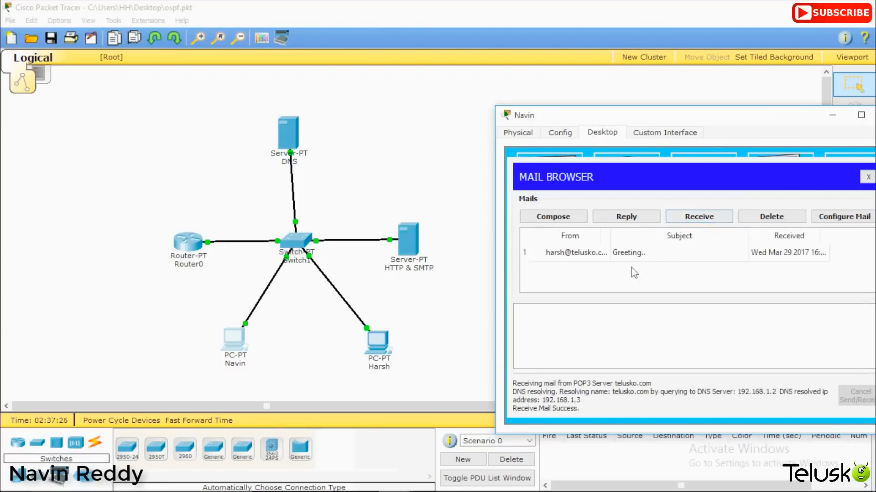
pyautogui.click(608, 257)
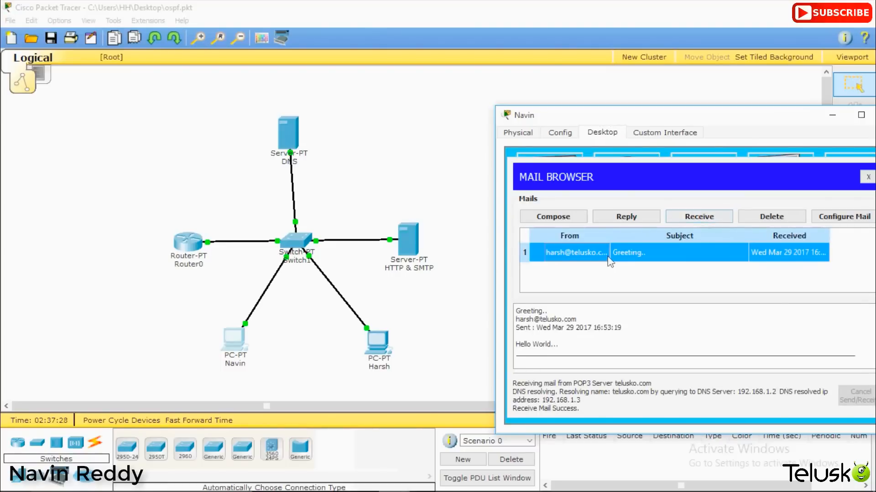
pyautogui.doubleClick(629, 253)
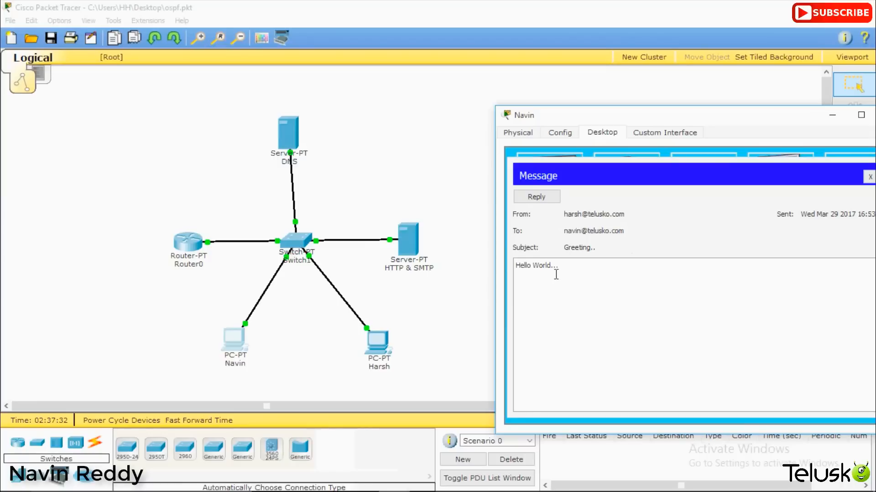
# Step: Reply to the 'Greeting..' mail with the text 'Get Lost..' and send it
pyautogui.click(543, 199)
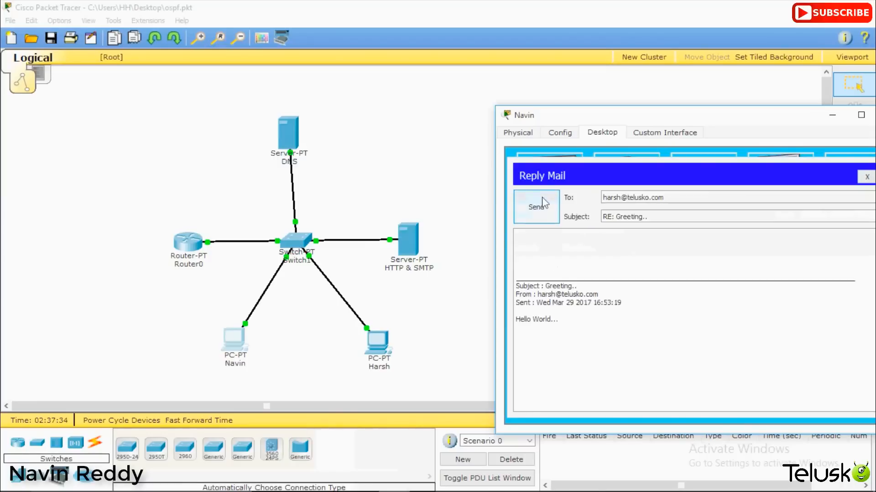
pyautogui.click(544, 244)
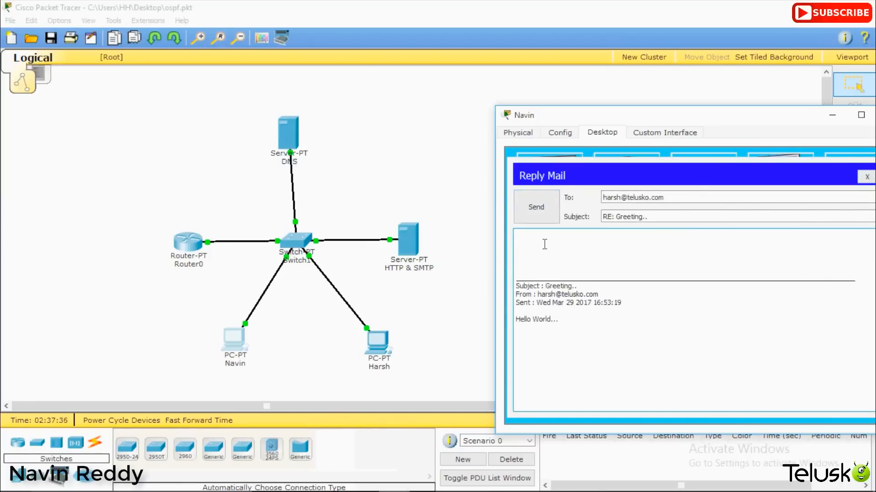
pyautogui.write('Get Lost...')
pyautogui.click(536, 211)
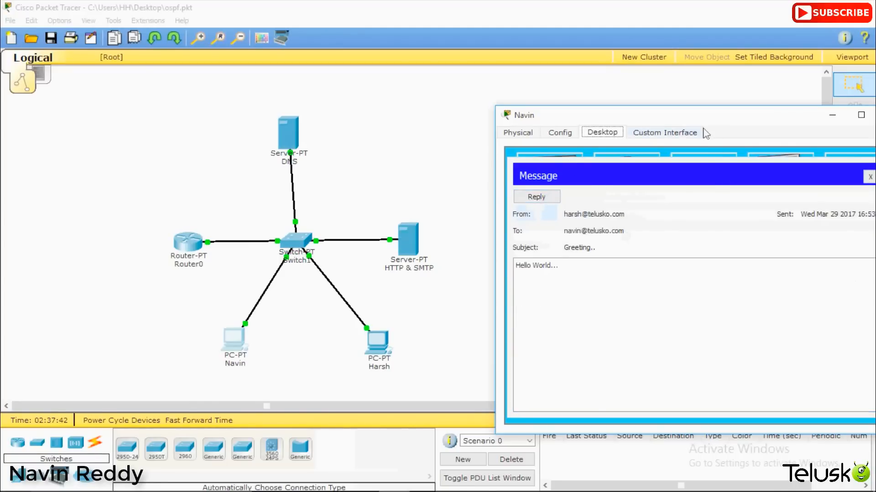
# Step: On the lower-right PC, receive and read the 'RE: Greeting..' reply, then select the whole topology
pyautogui.click(373, 360)
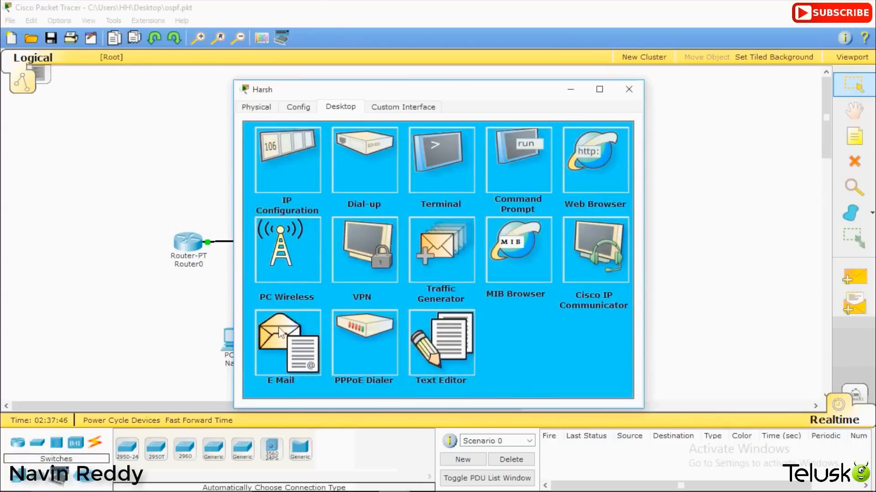
pyautogui.click(280, 333)
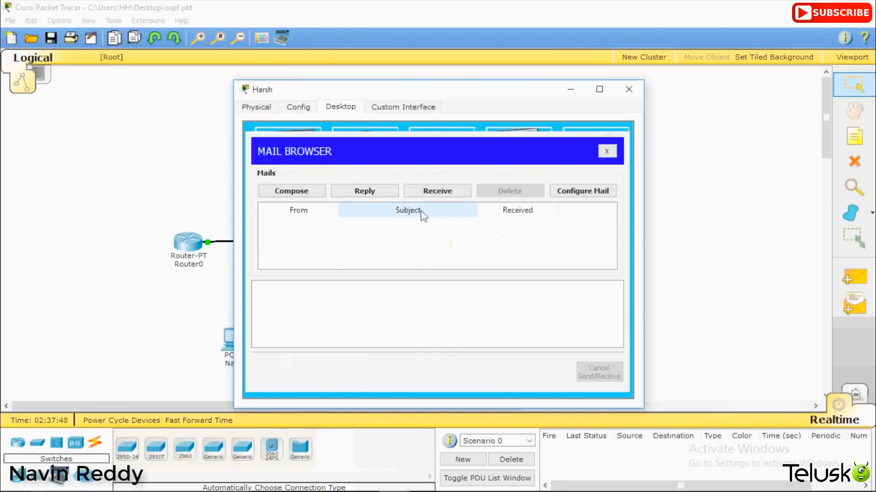
pyautogui.click(444, 195)
pyautogui.click(401, 231)
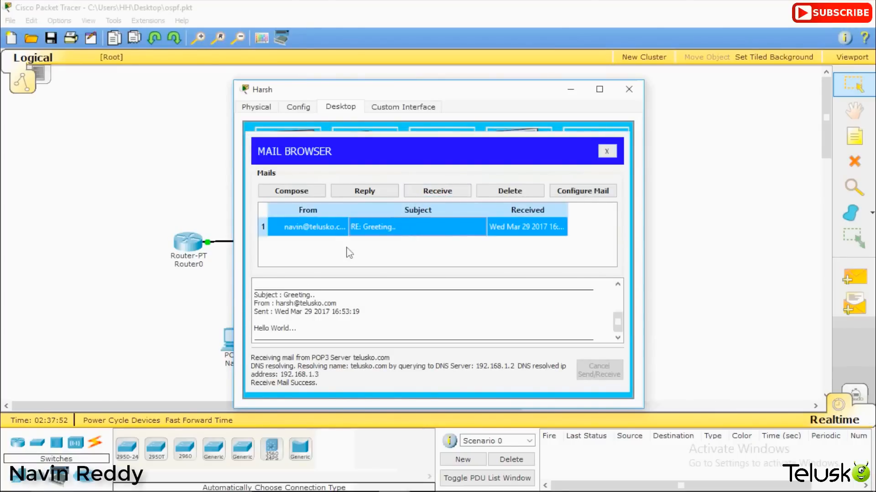
pyautogui.doubleClick(370, 227)
pyautogui.moveTo(307, 251); pyautogui.dragTo(255, 240)
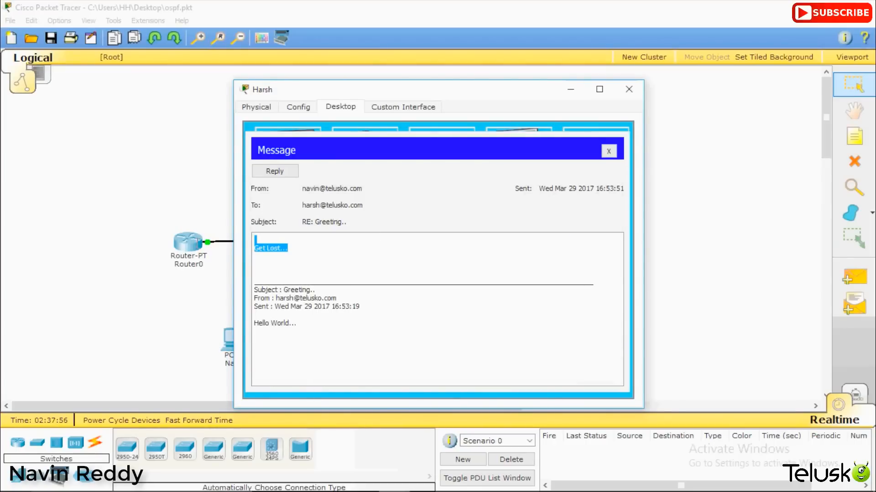
pyautogui.click(628, 89)
pyautogui.moveTo(573, 354); pyautogui.dragTo(103, 137)
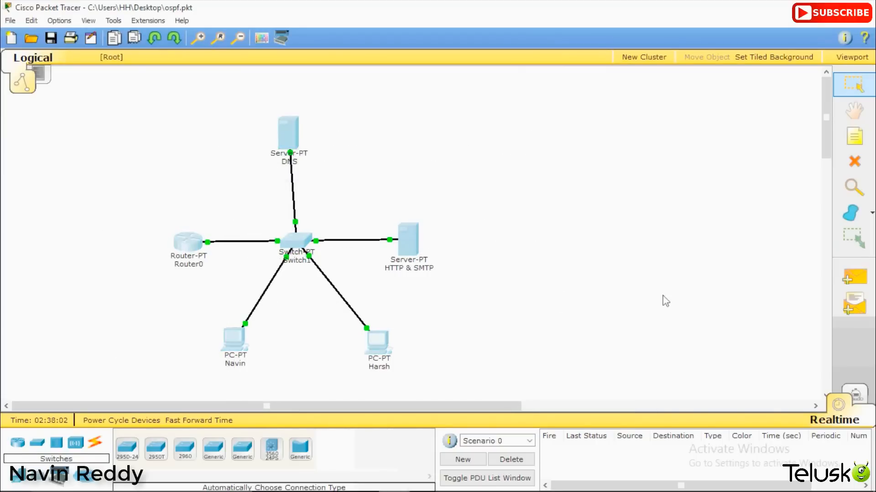